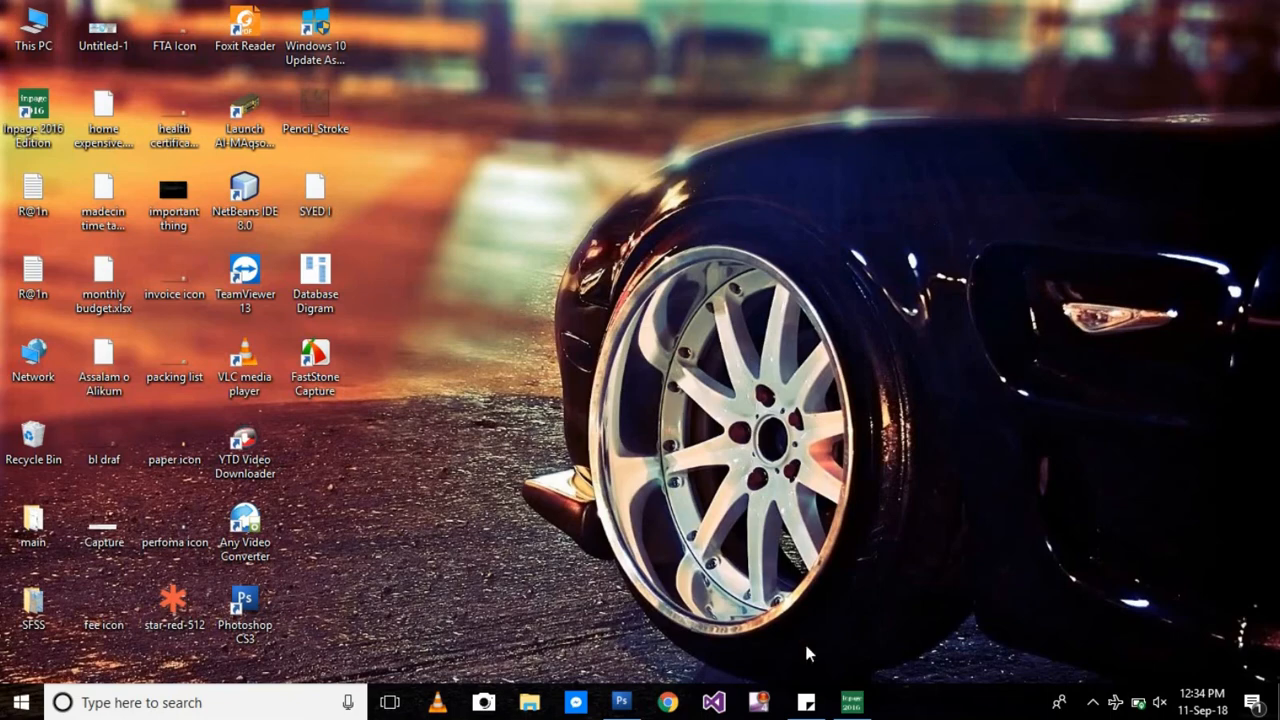
Step: Switch to InPage and highlight the Urdu sentence on the page
click(851, 702)
click(828, 340)
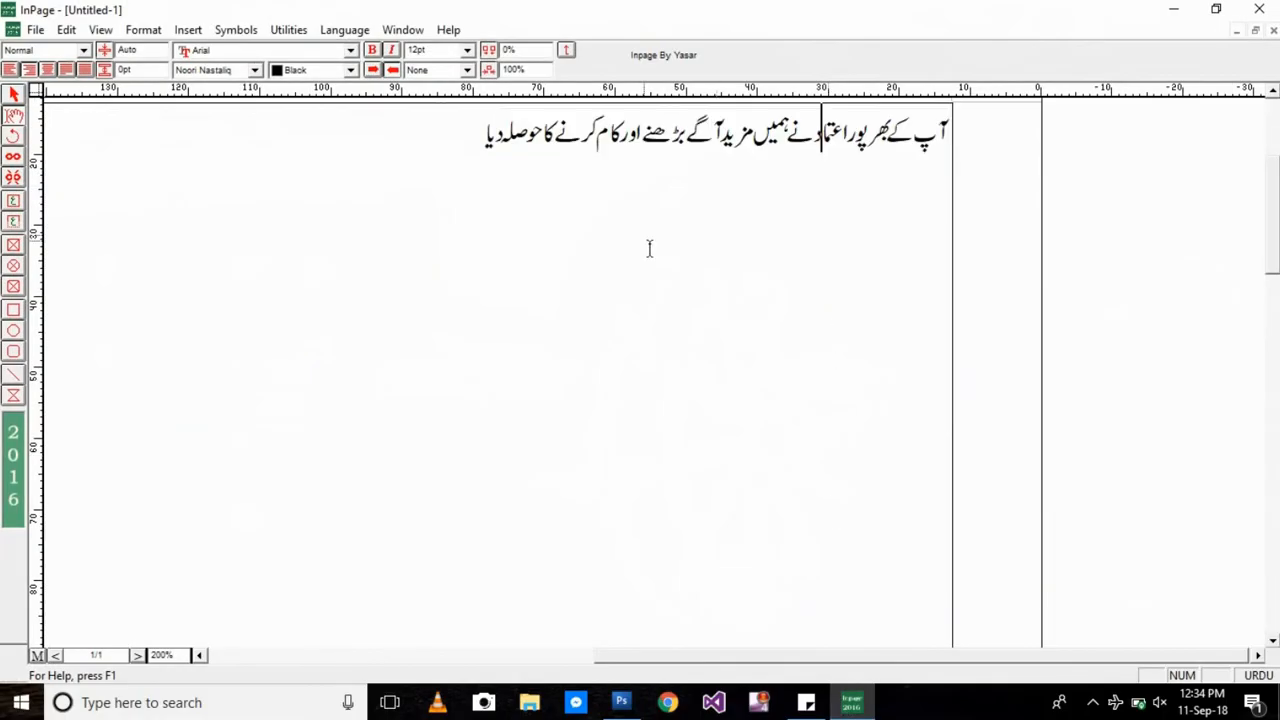
drag(454, 146, 1007, 156)
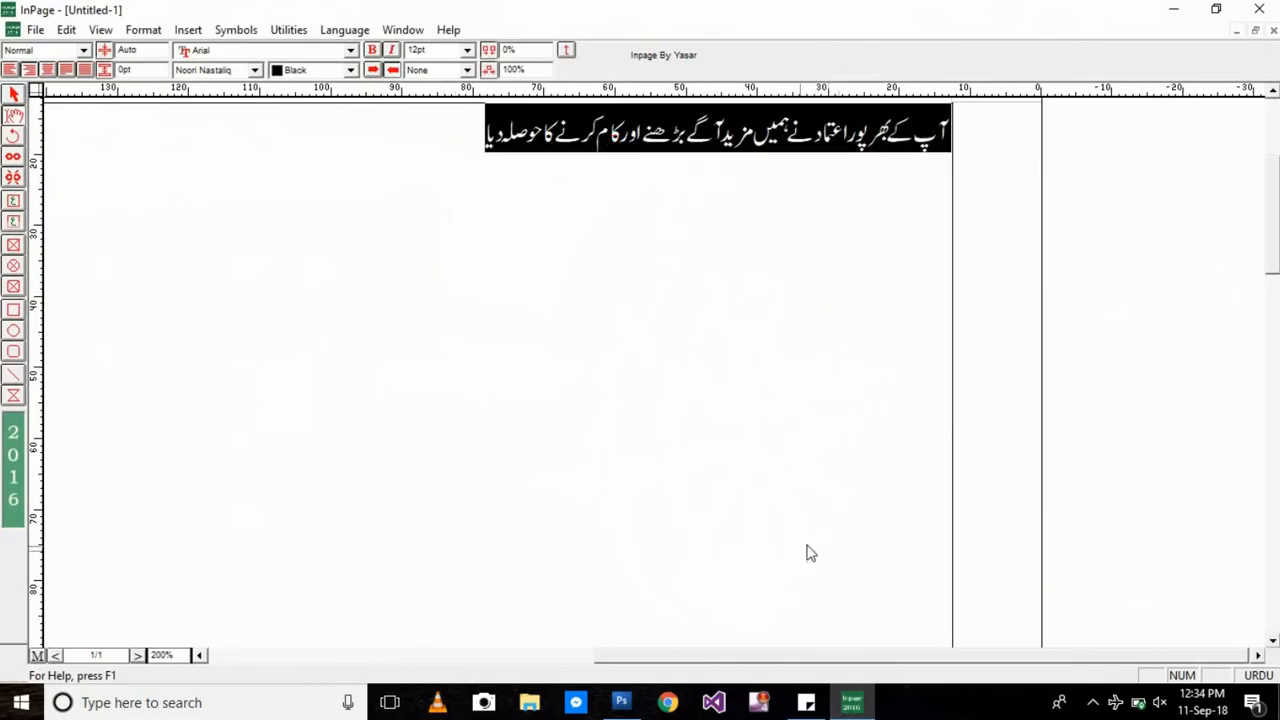
click(621, 702)
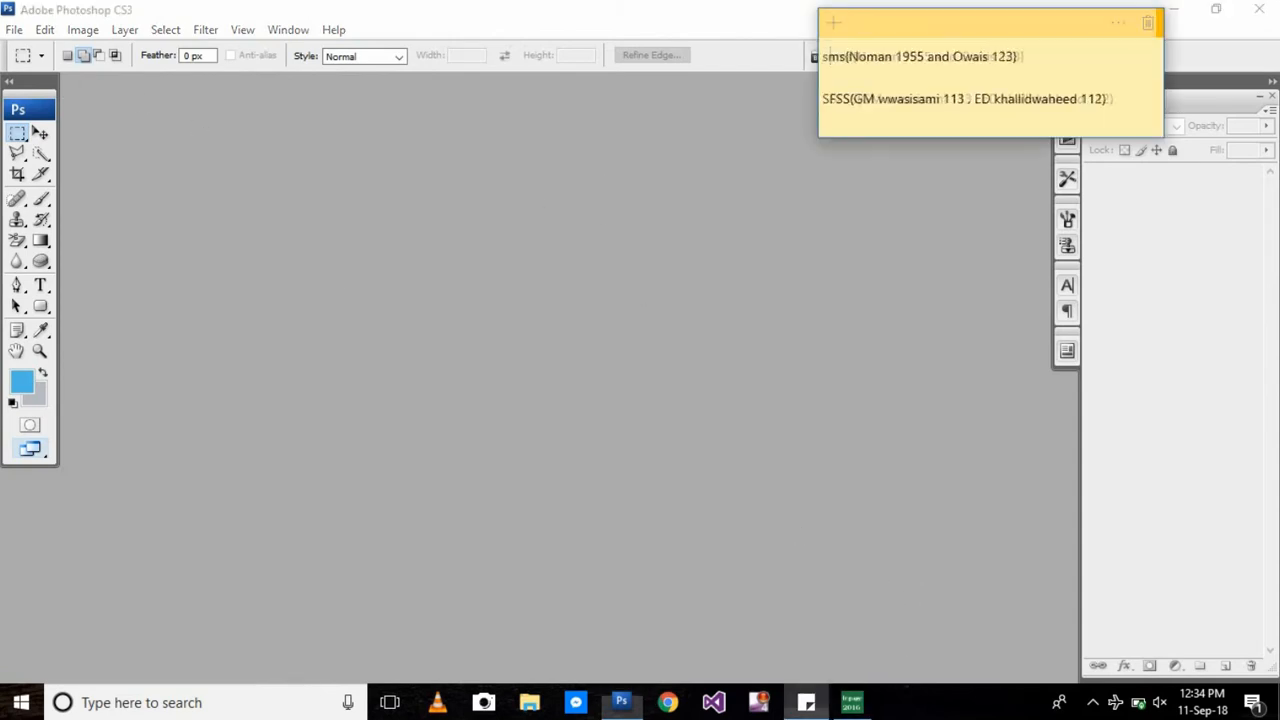
click(851, 702)
drag(486, 158, 820, 233)
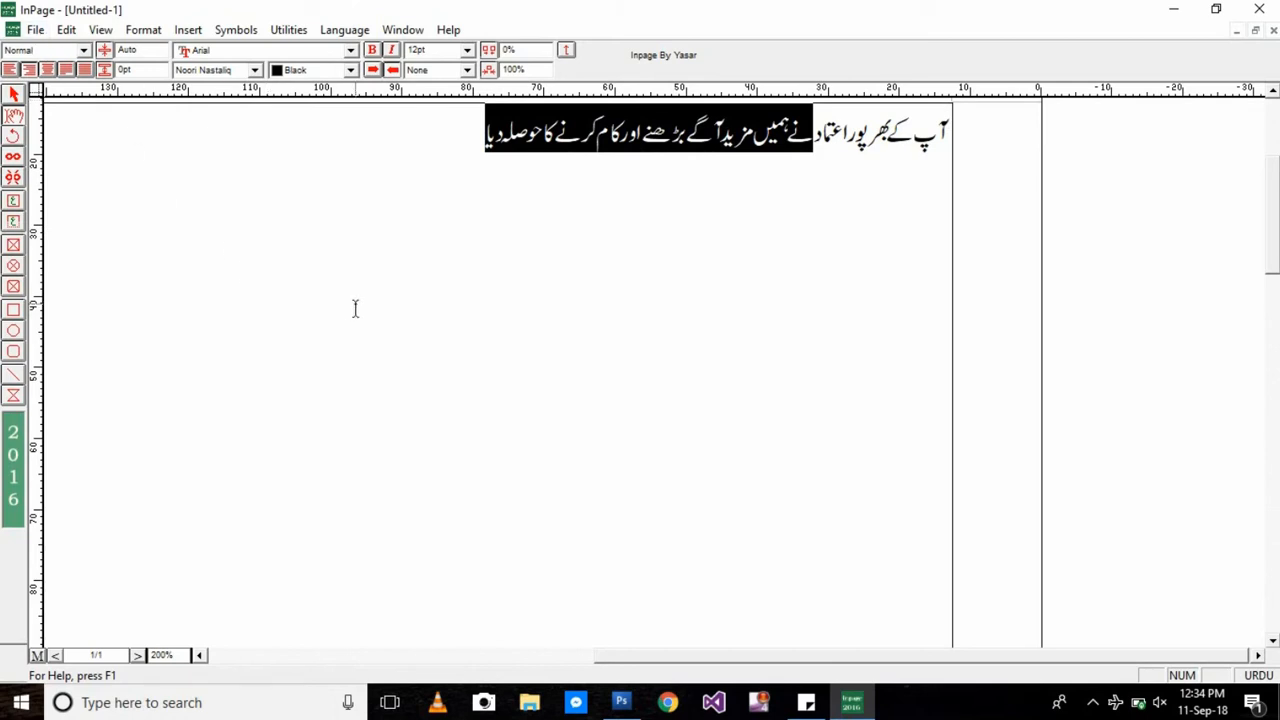
Step: Export page 1 as an Encapsulated PostScript picture named "as" in the Documents folder at 100% scaling
click(37, 33)
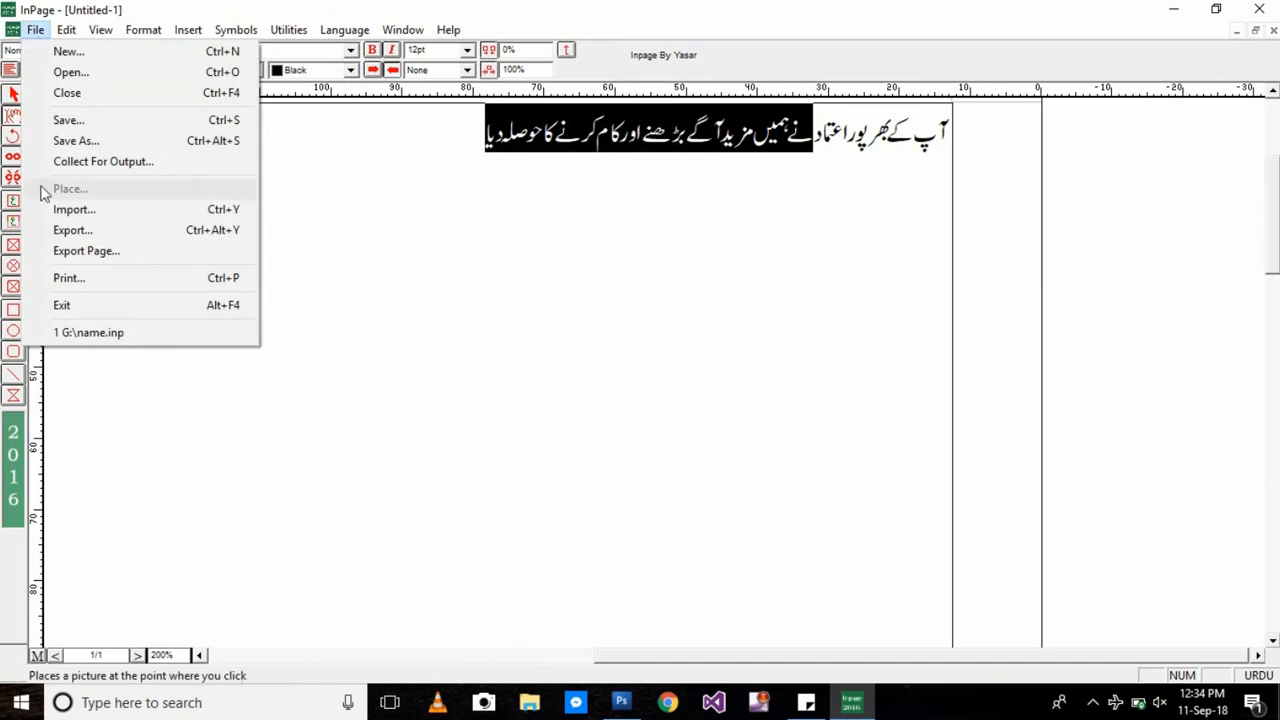
click(77, 251)
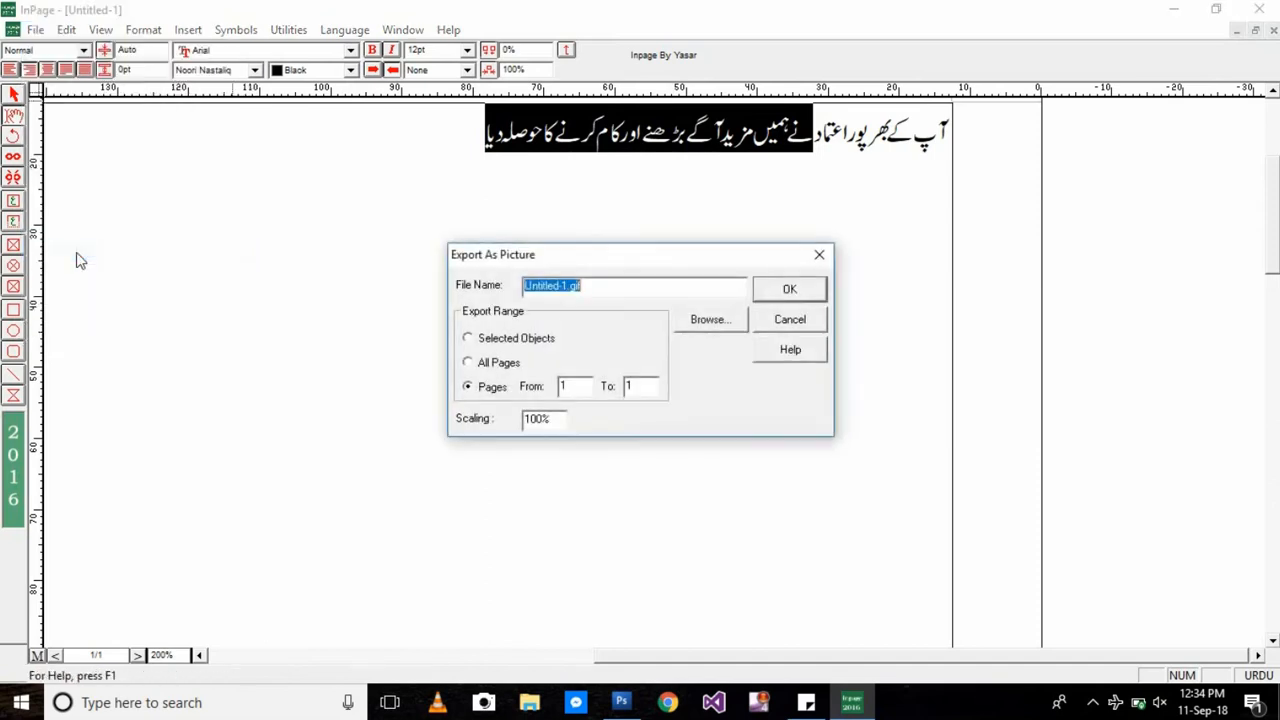
click(708, 321)
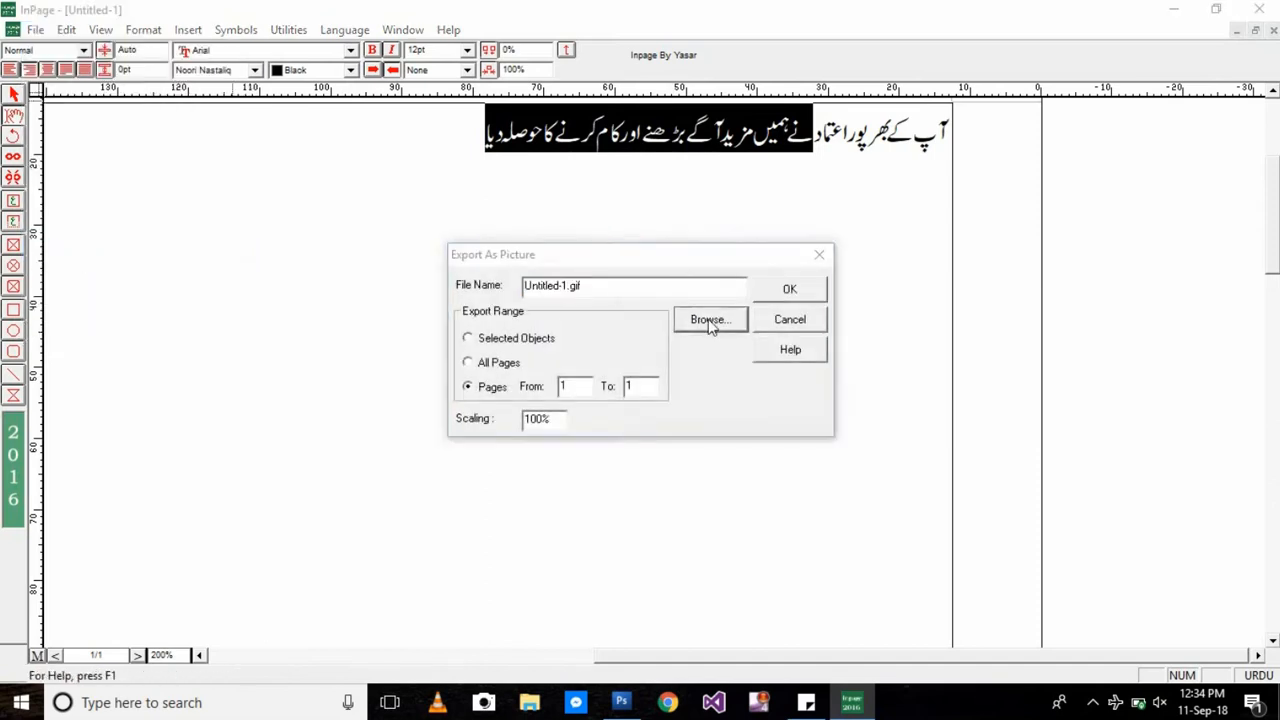
click(594, 452)
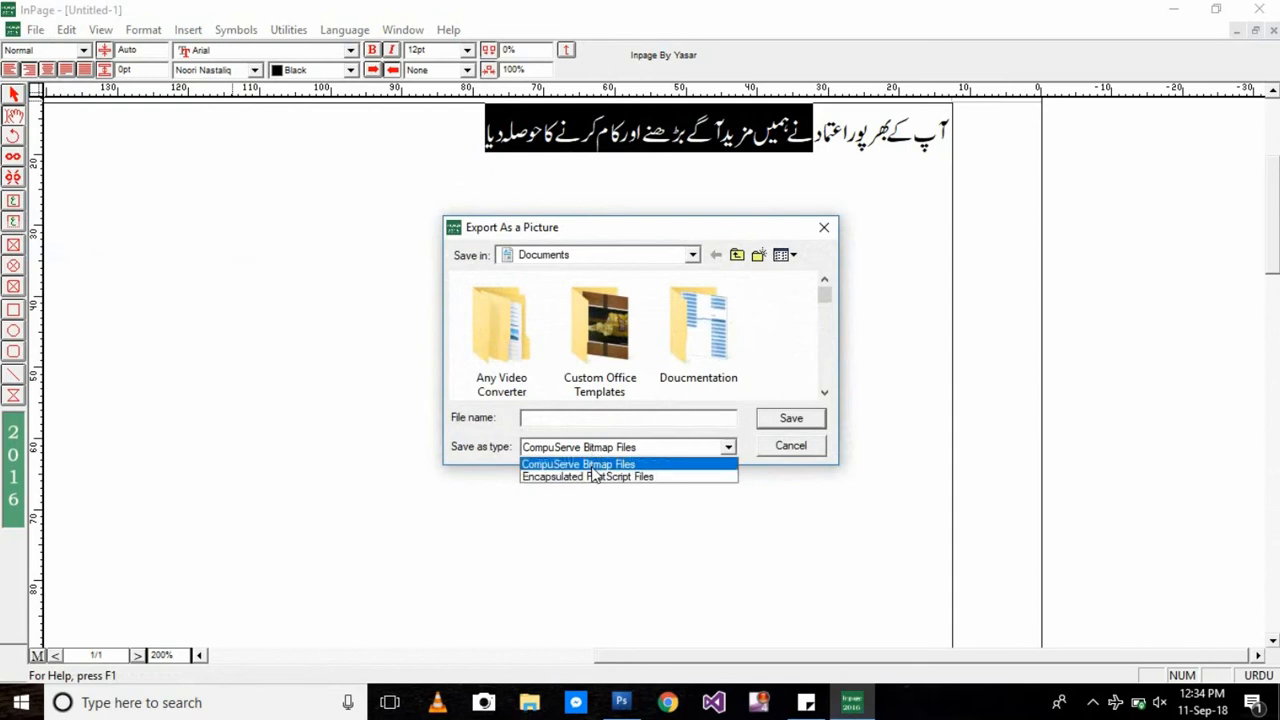
click(591, 477)
click(584, 418)
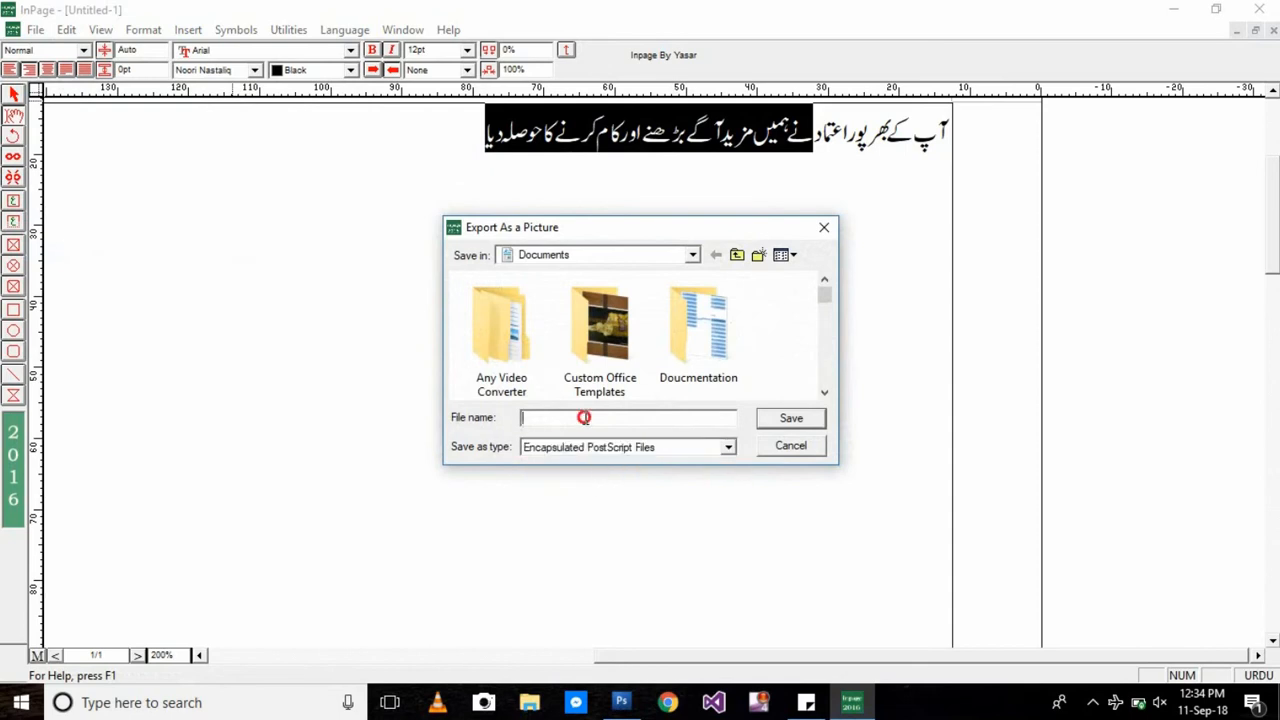
text(as)
click(788, 418)
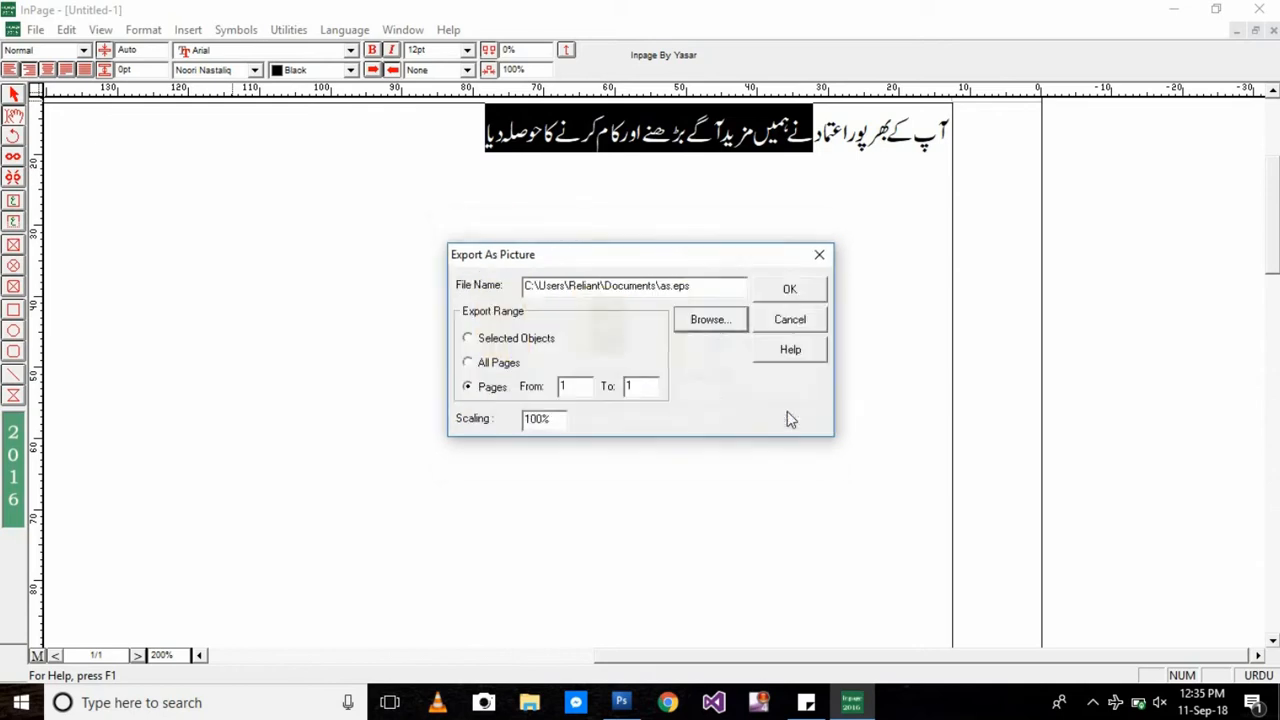
click(790, 289)
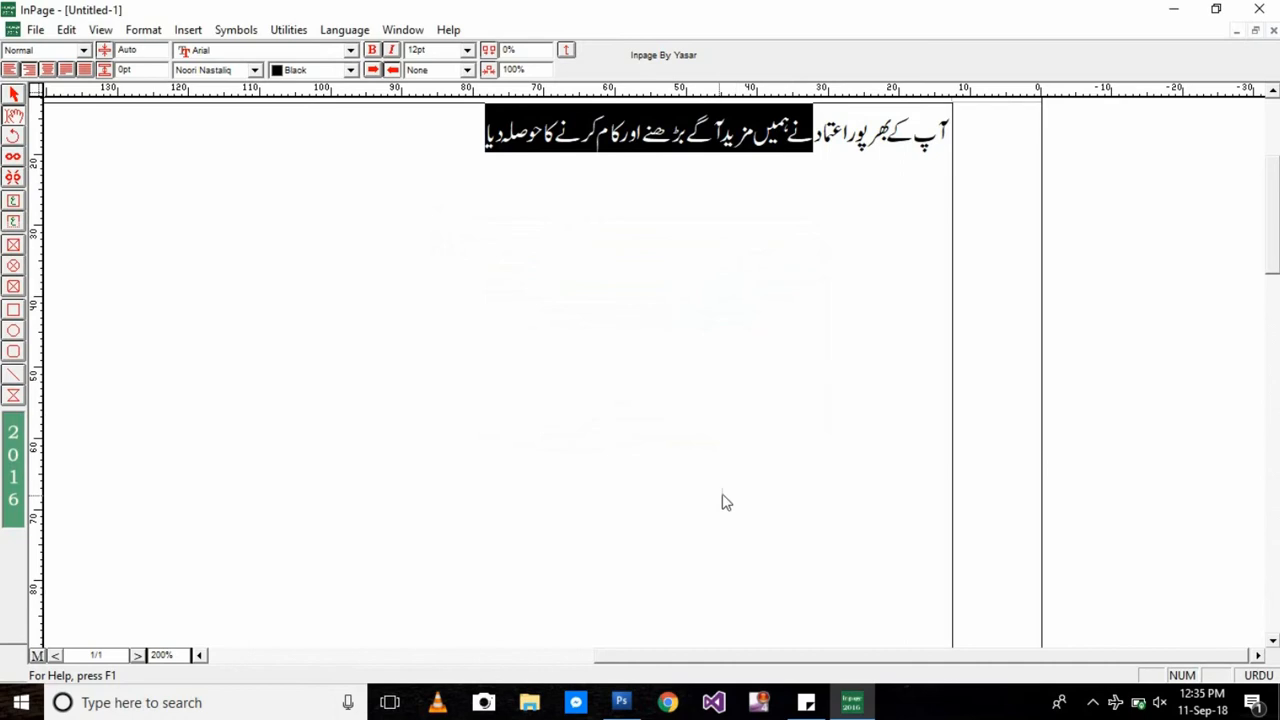
click(797, 279)
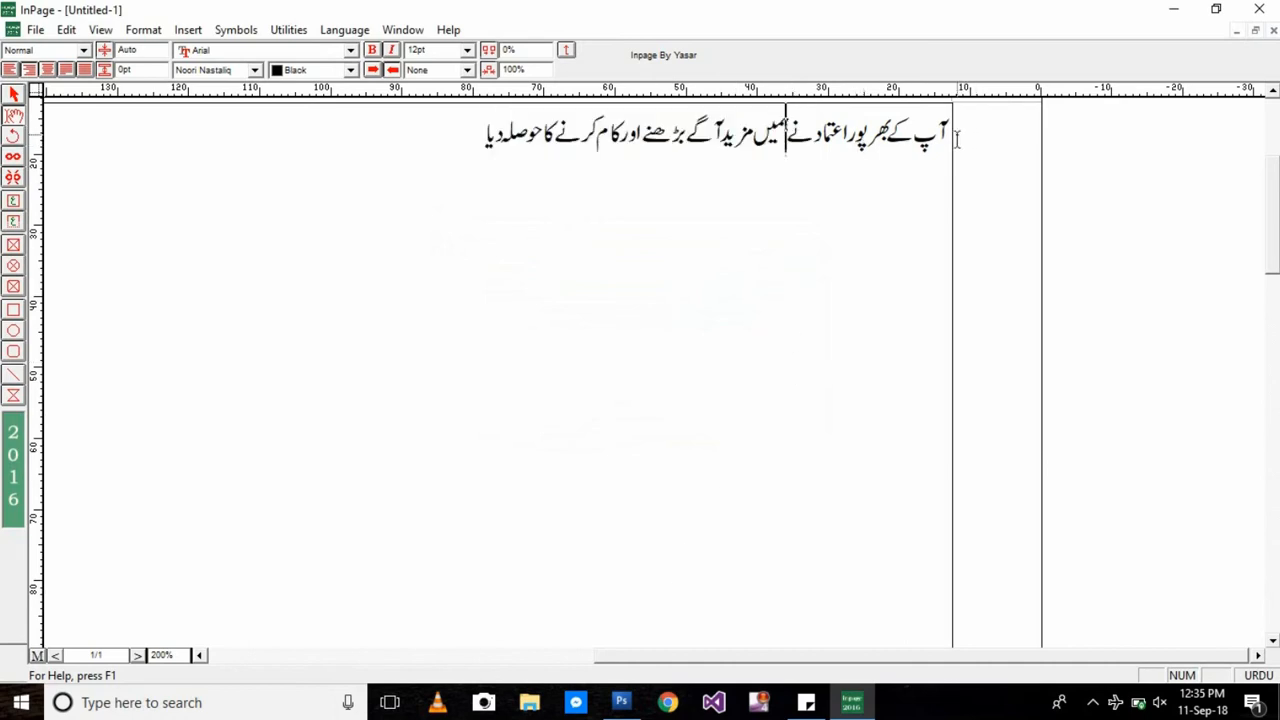
Step: Switch to Photoshop and open the "as" EPS file from the Documents library, rasterizing it at 300 pixels/inch in CMYK Color
click(621, 702)
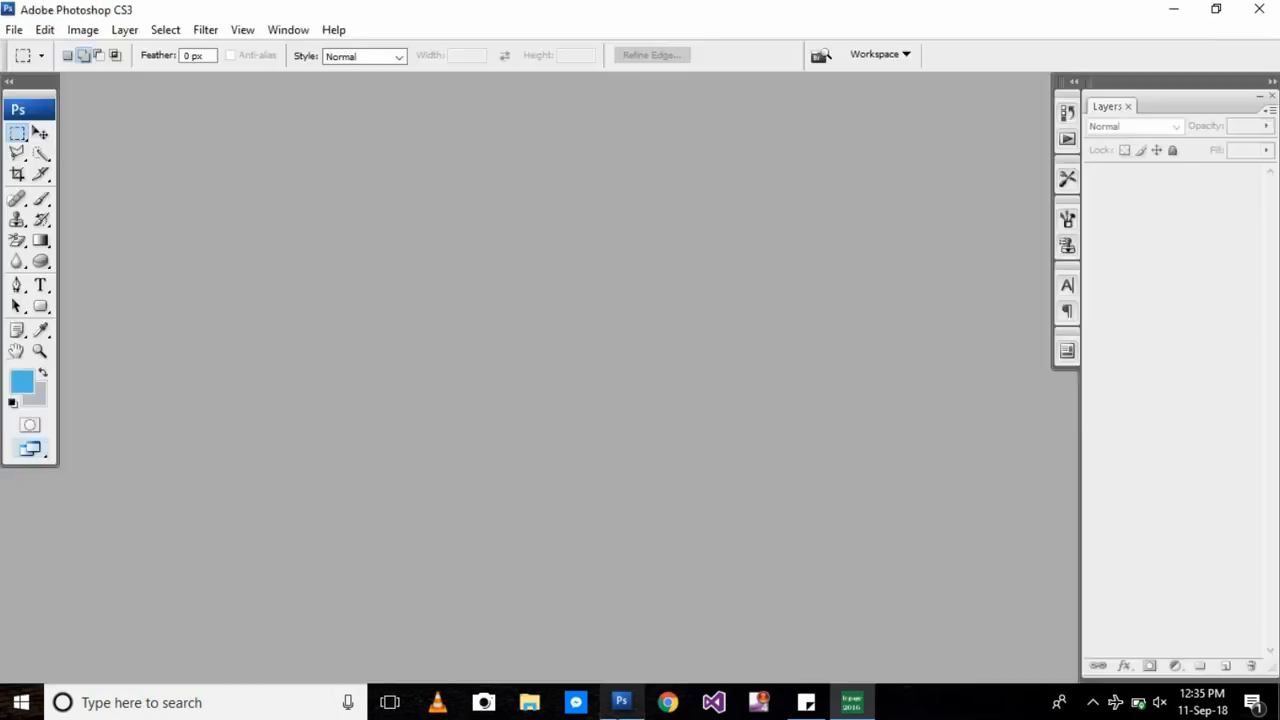
click(14, 29)
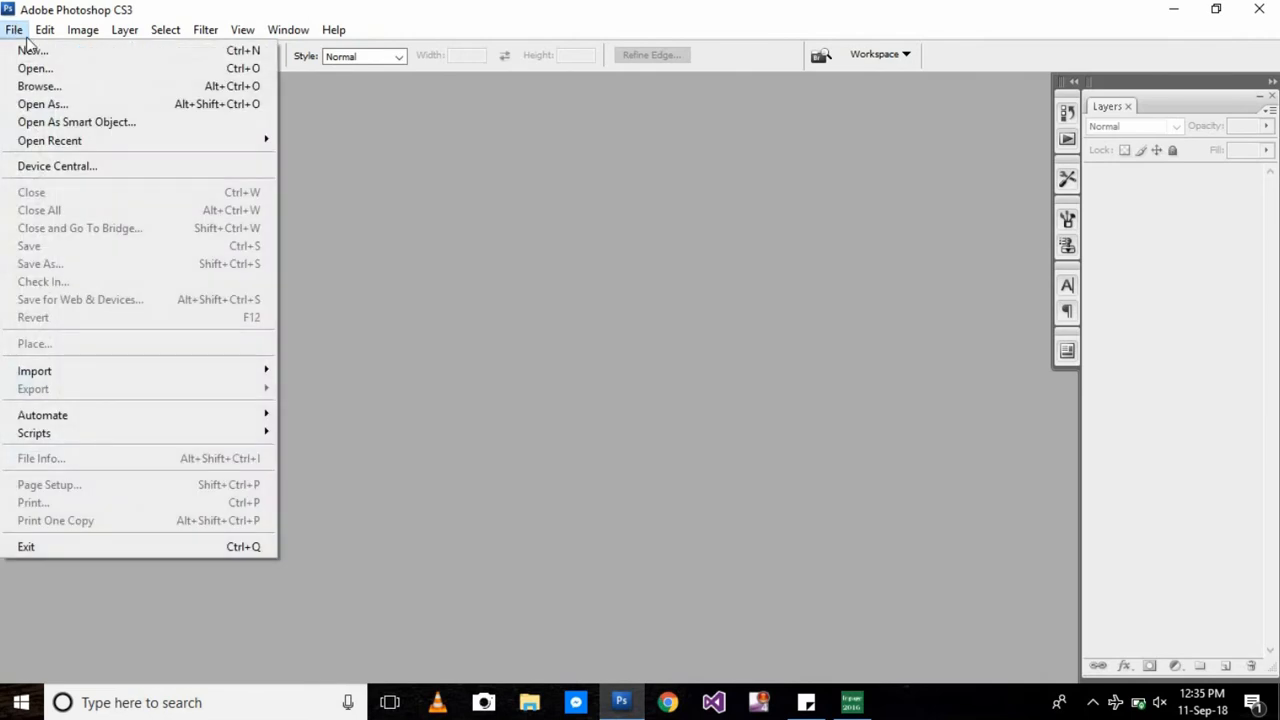
click(35, 67)
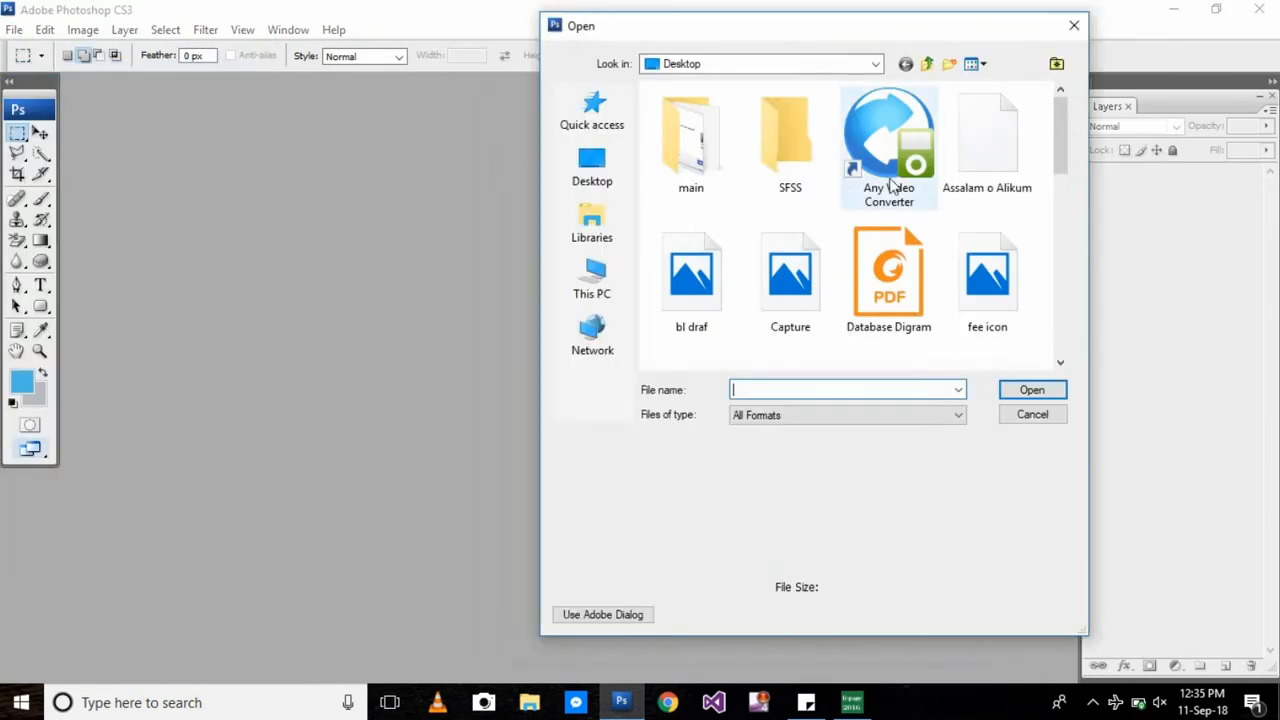
click(592, 221)
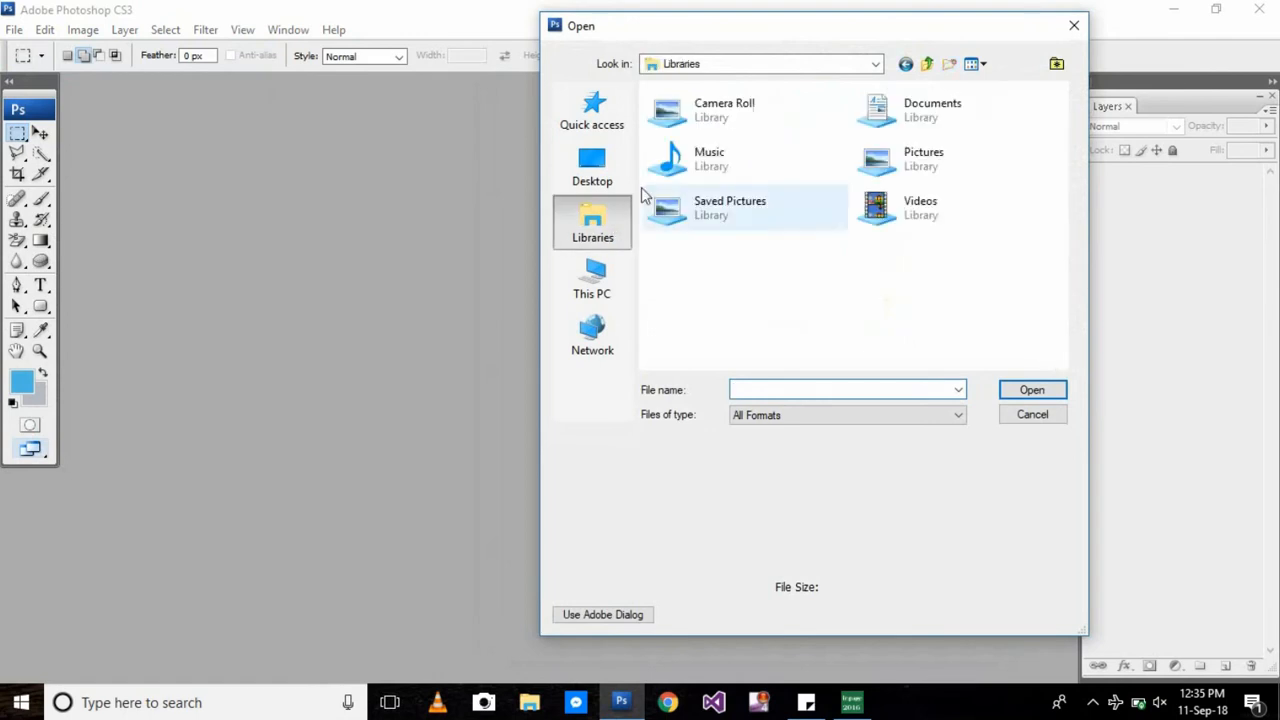
double_click(866, 110)
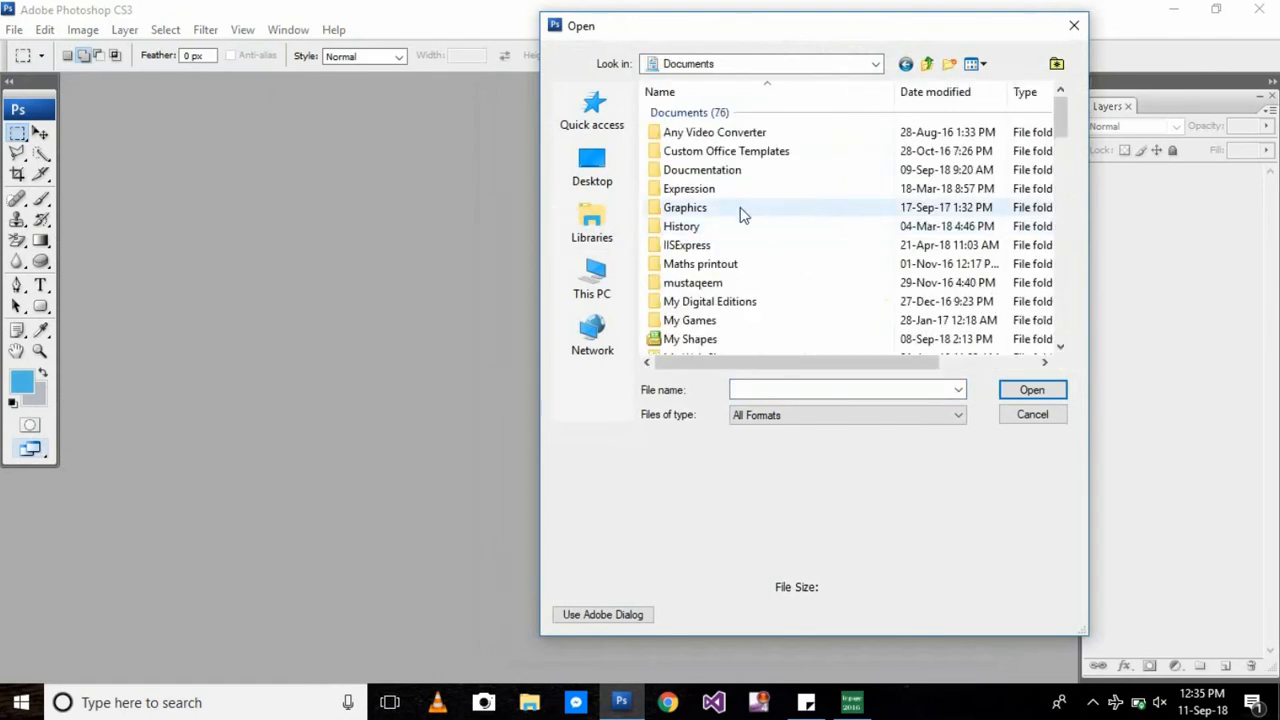
scroll(727, 213, down, 7)
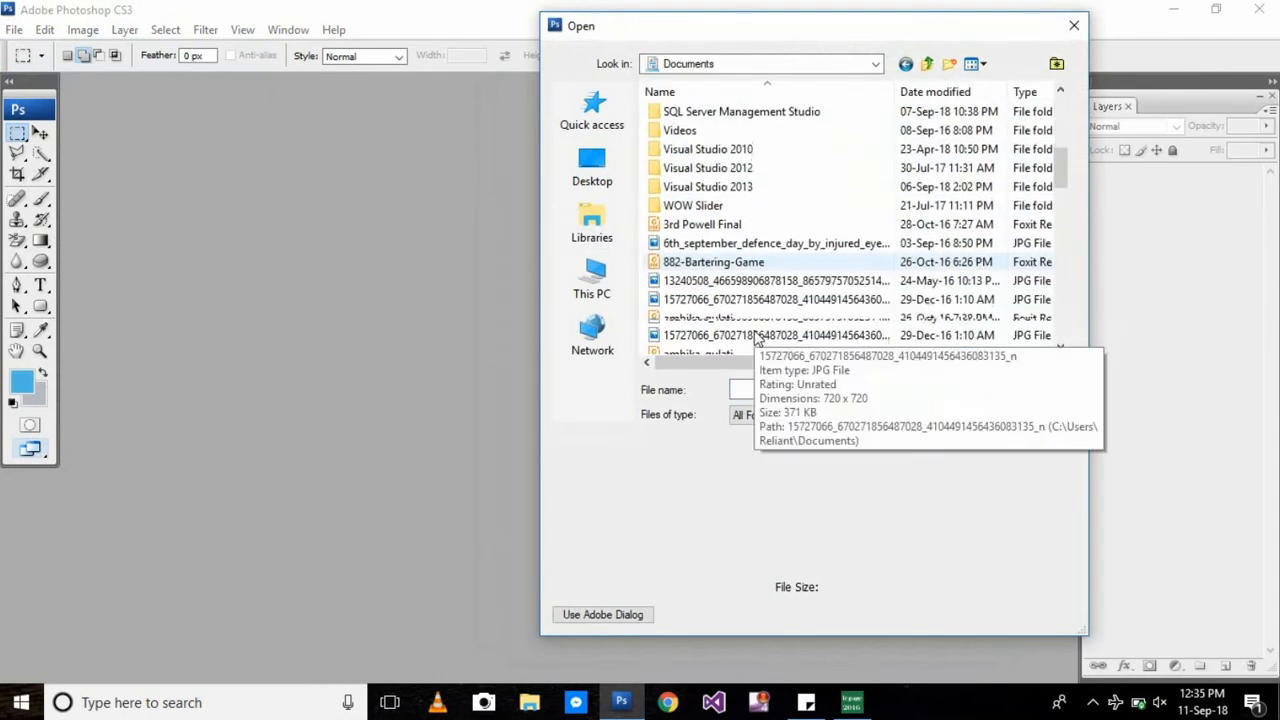
click(750, 288)
text(as)
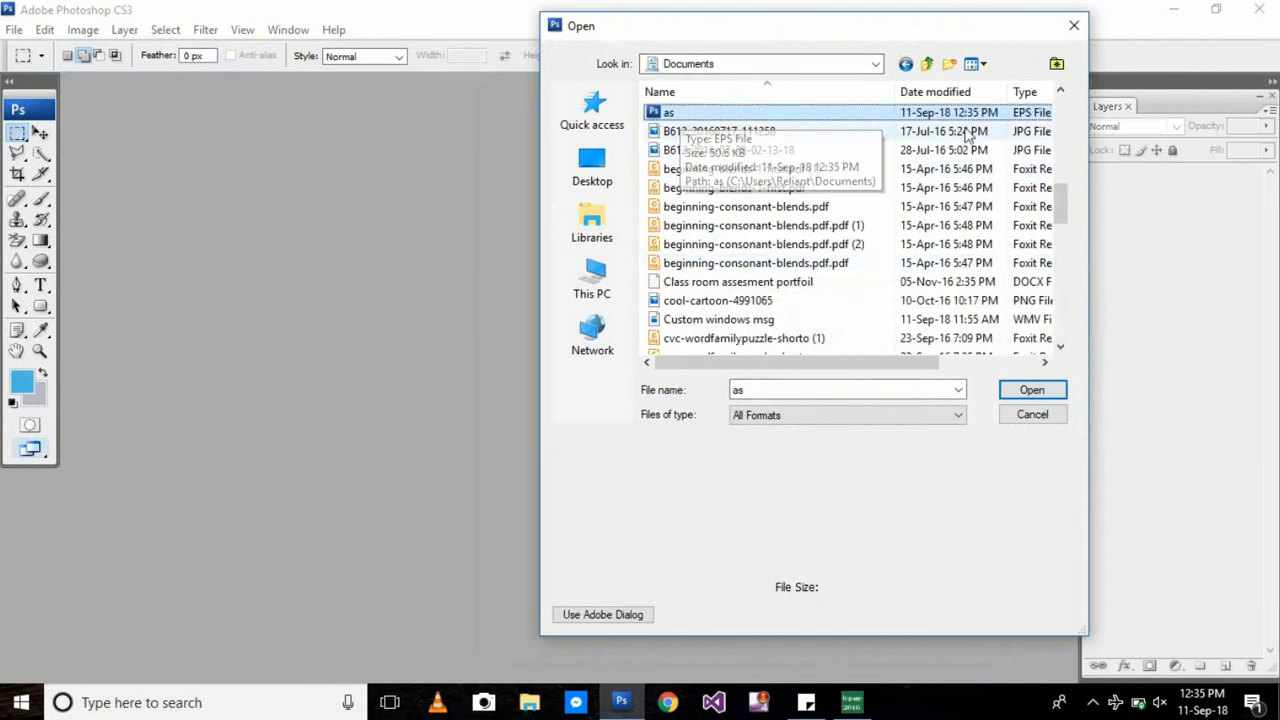
click(1032, 389)
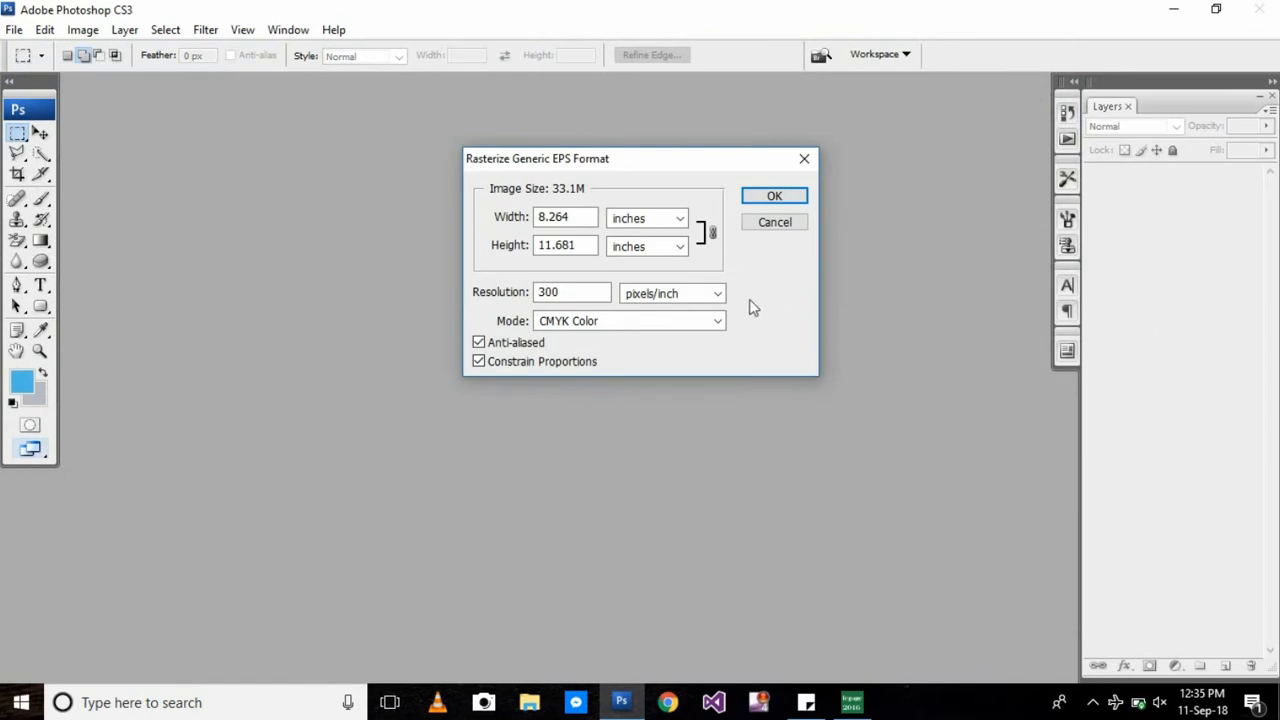
click(772, 195)
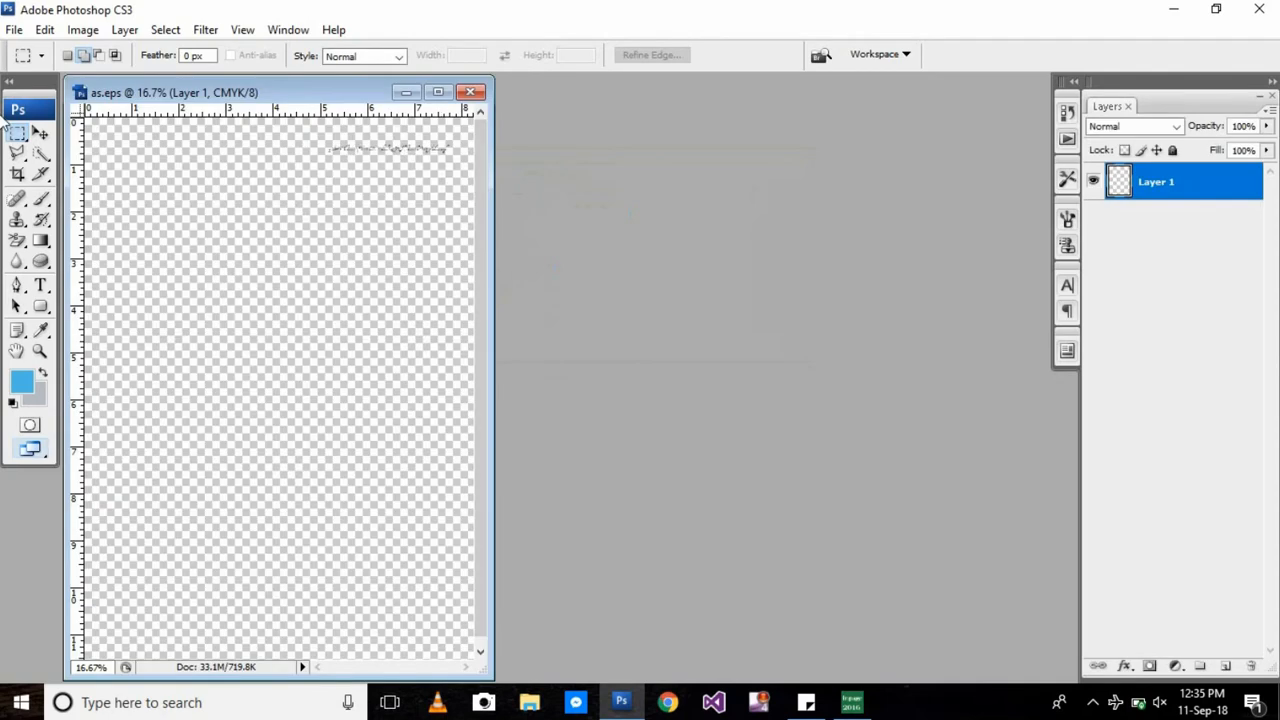
Step: Move the imported Urdu text toward the horizontal middle of the canvas and compare it with the InPage original
click(40, 132)
drag(445, 177, 318, 207)
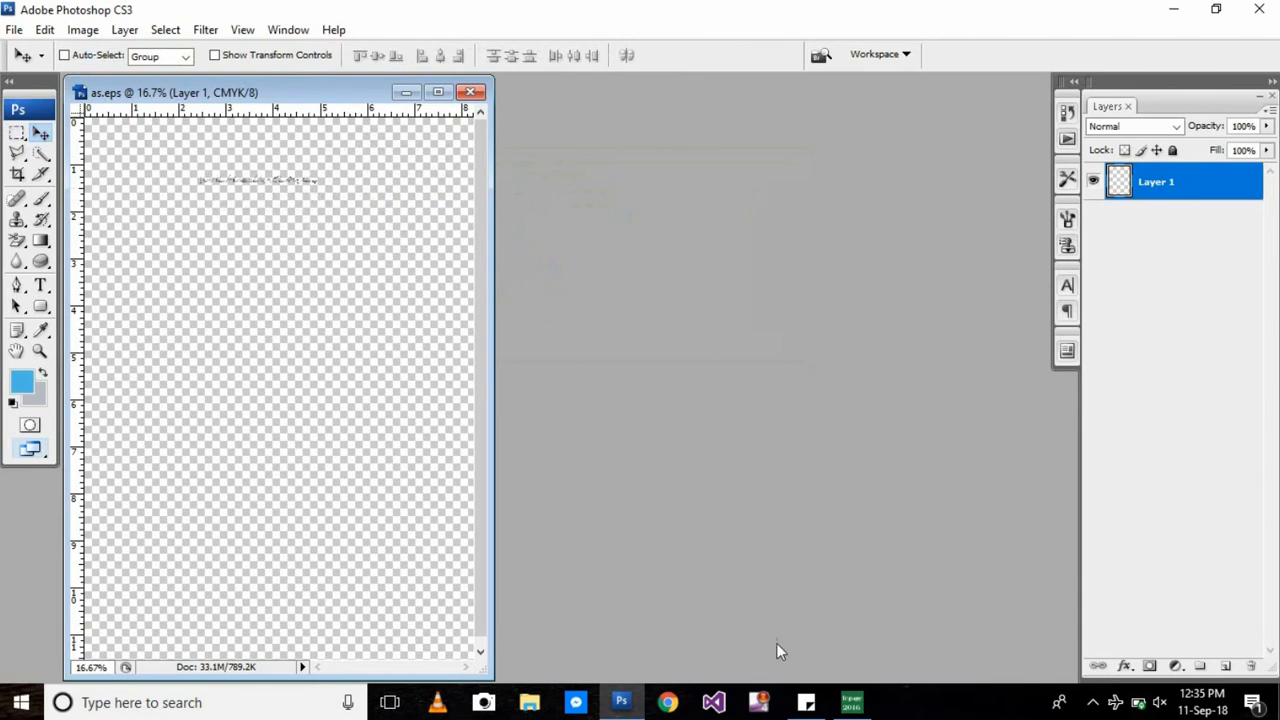
click(866, 704)
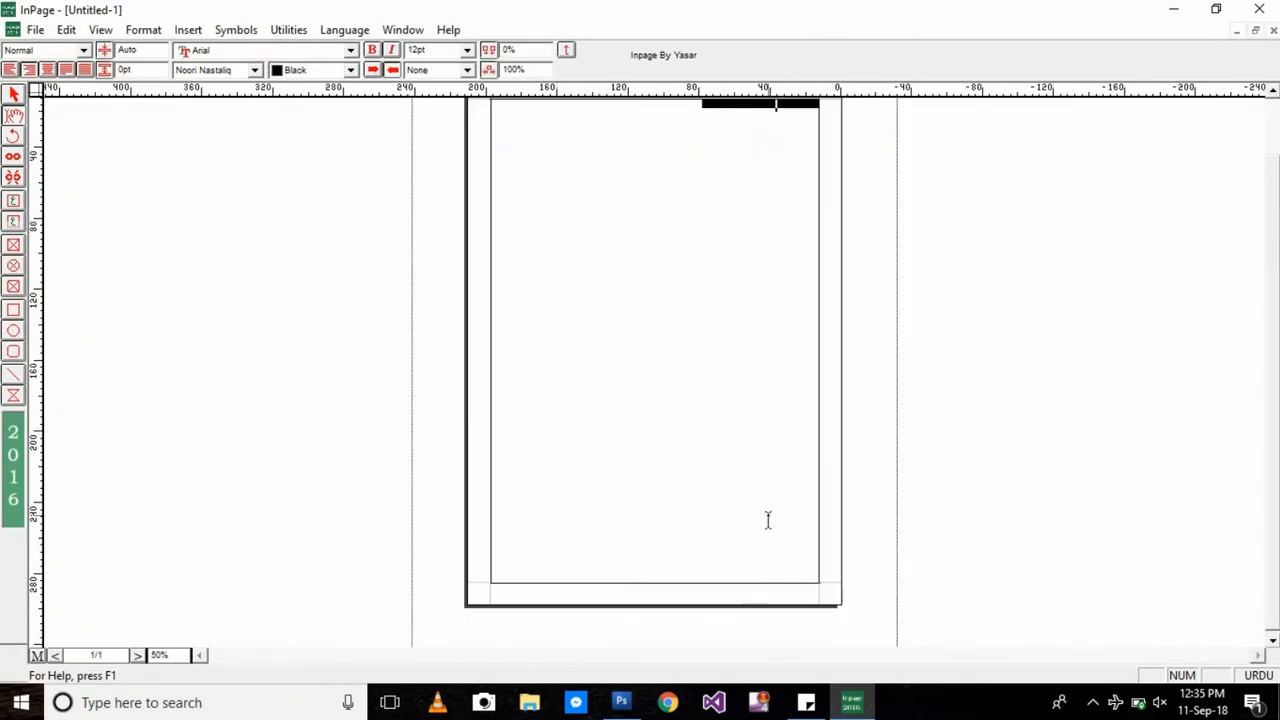
click(621, 702)
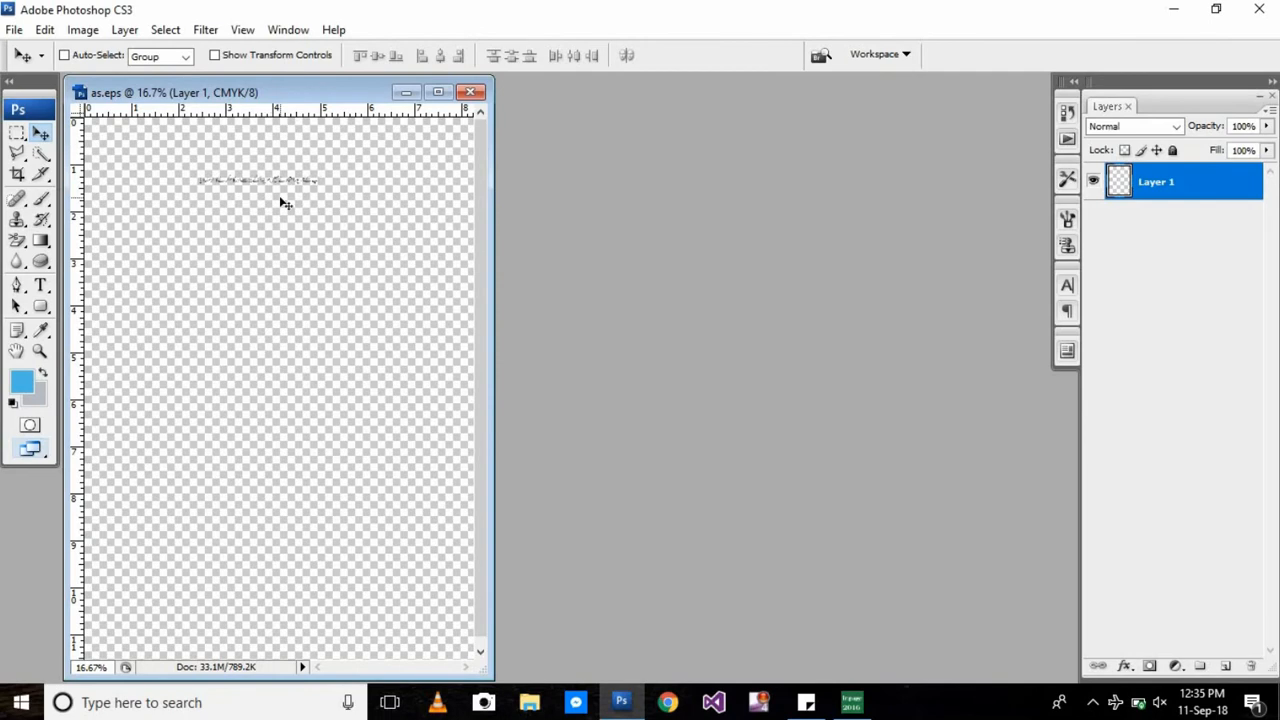
Step: Switch to InPage and set the selected Urdu sentence's font size to 48pt
click(862, 703)
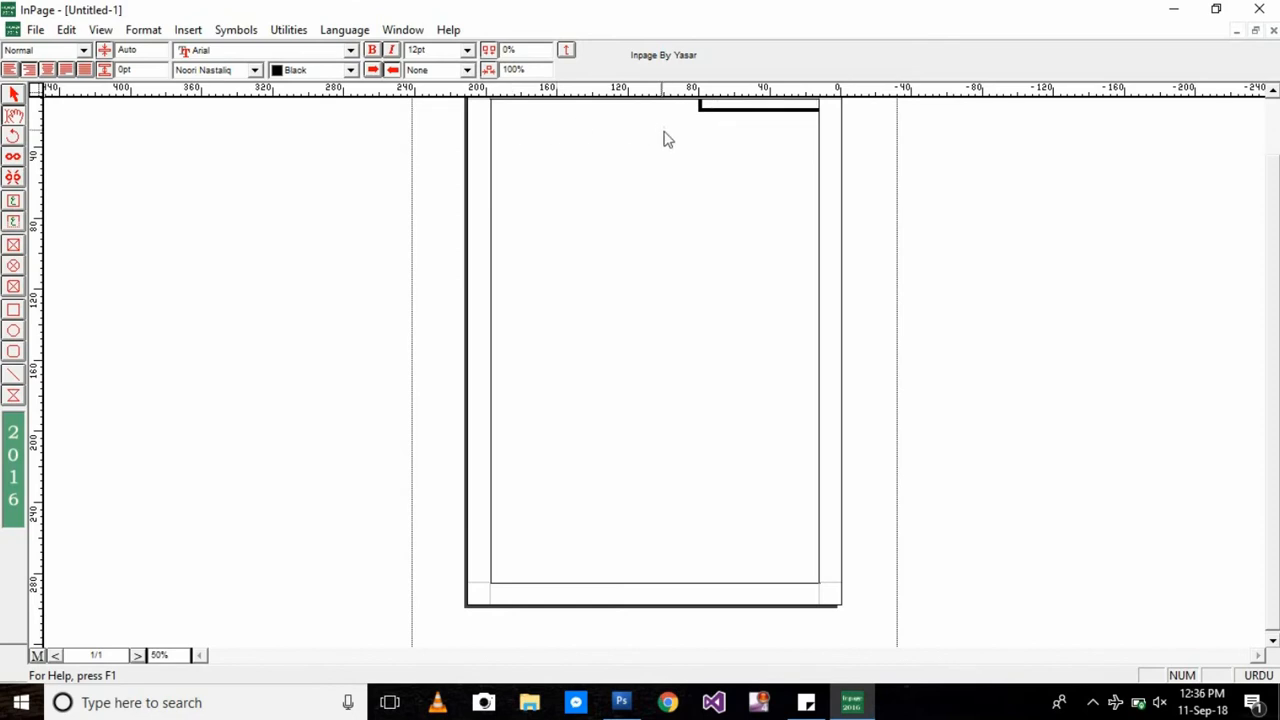
click(467, 50)
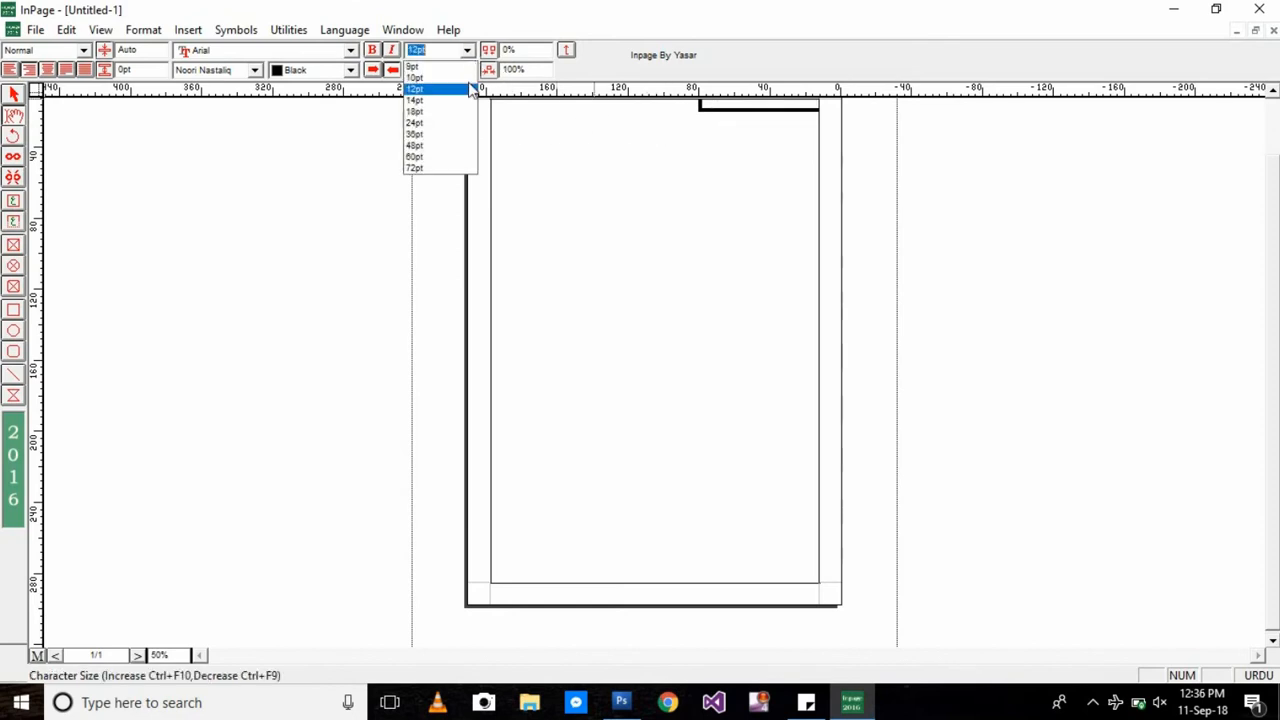
click(443, 150)
click(644, 220)
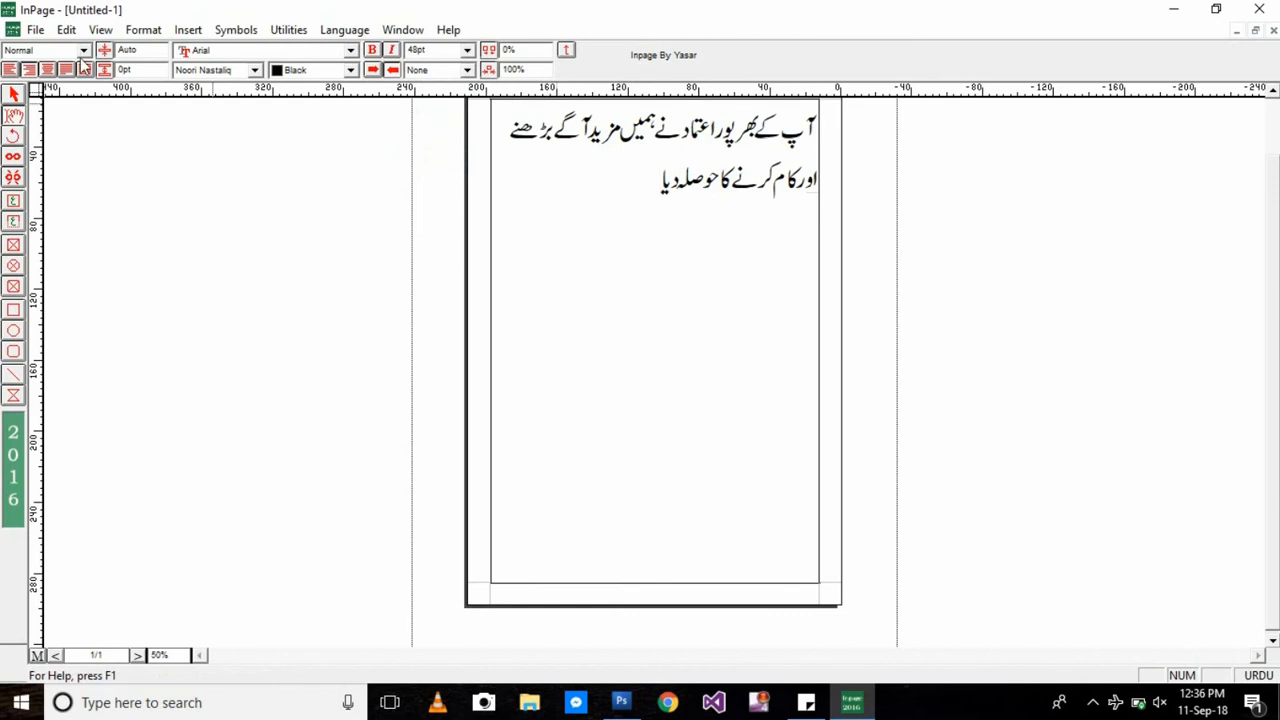
Step: Export the enlarged page as an Encapsulated PostScript picture named "as" in Documents, overwriting the existing file
click(35, 29)
click(88, 250)
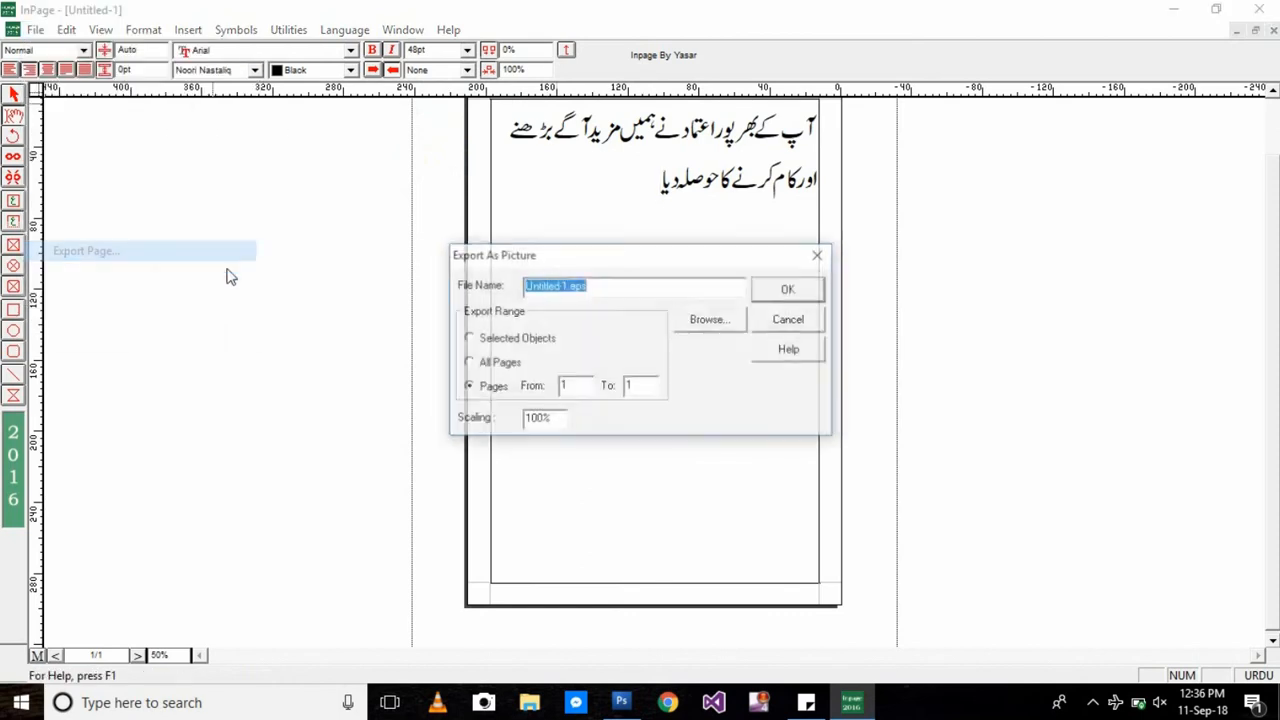
click(730, 310)
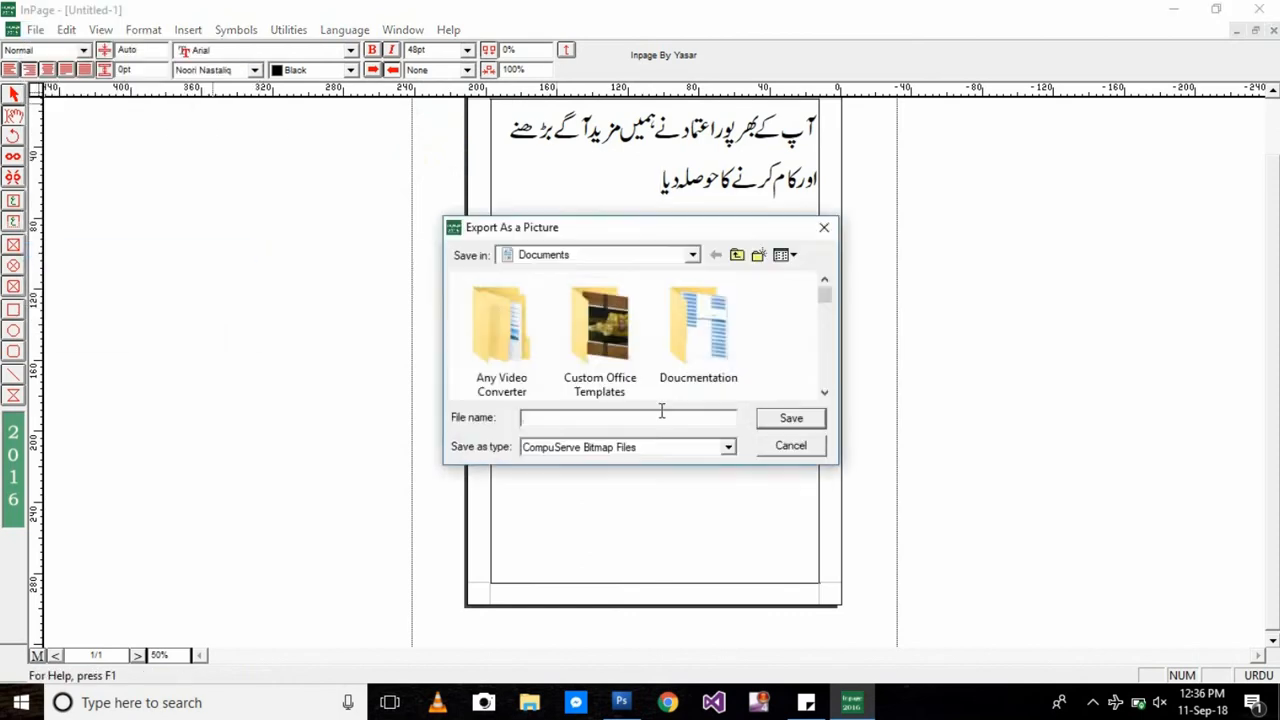
click(623, 447)
click(590, 478)
click(575, 420)
text(as)
click(792, 425)
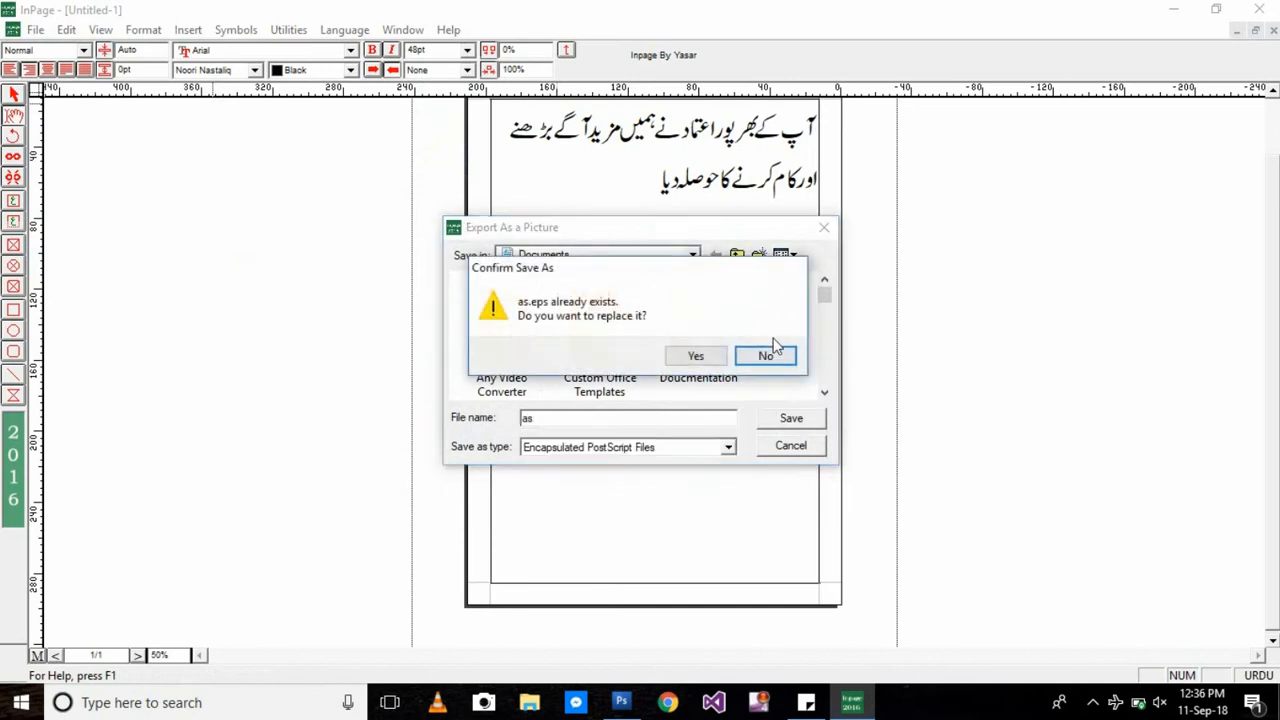
click(716, 356)
click(770, 288)
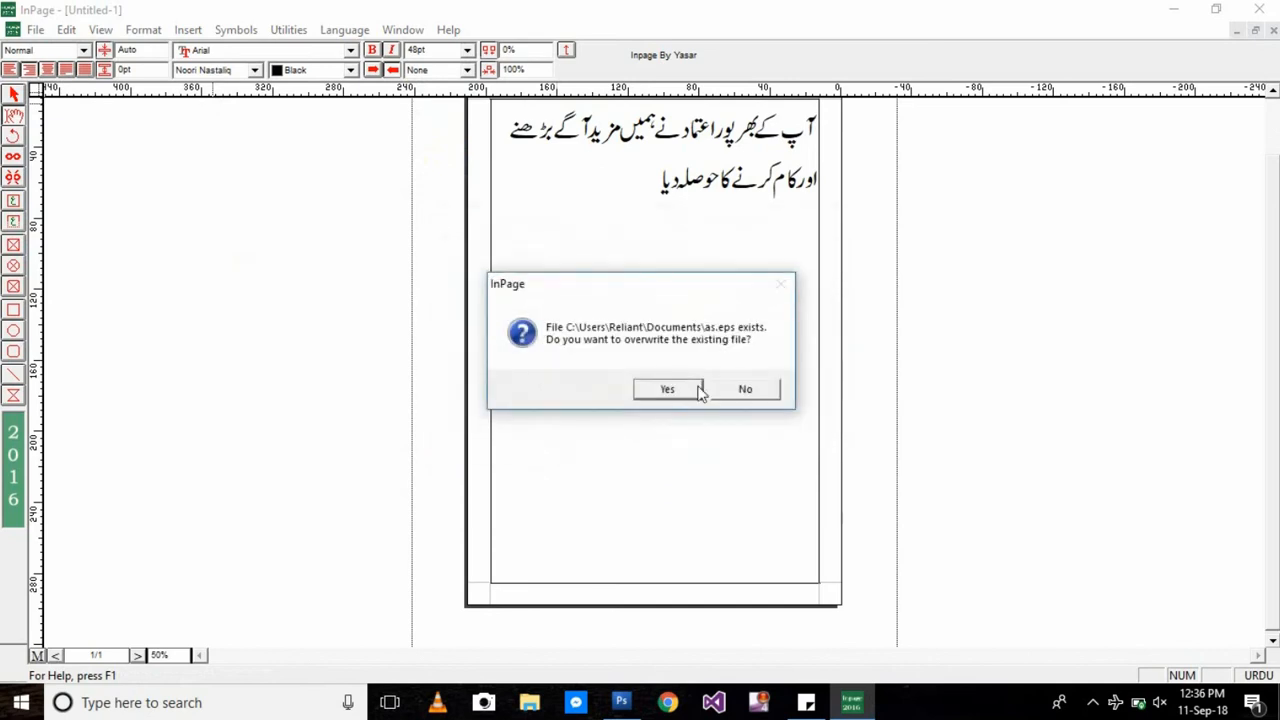
click(667, 389)
Step: Switch to Photoshop and open the re-exported "as" EPS file from Documents, rasterizing it at 300 pixels/inch in CMYK Color
click(621, 702)
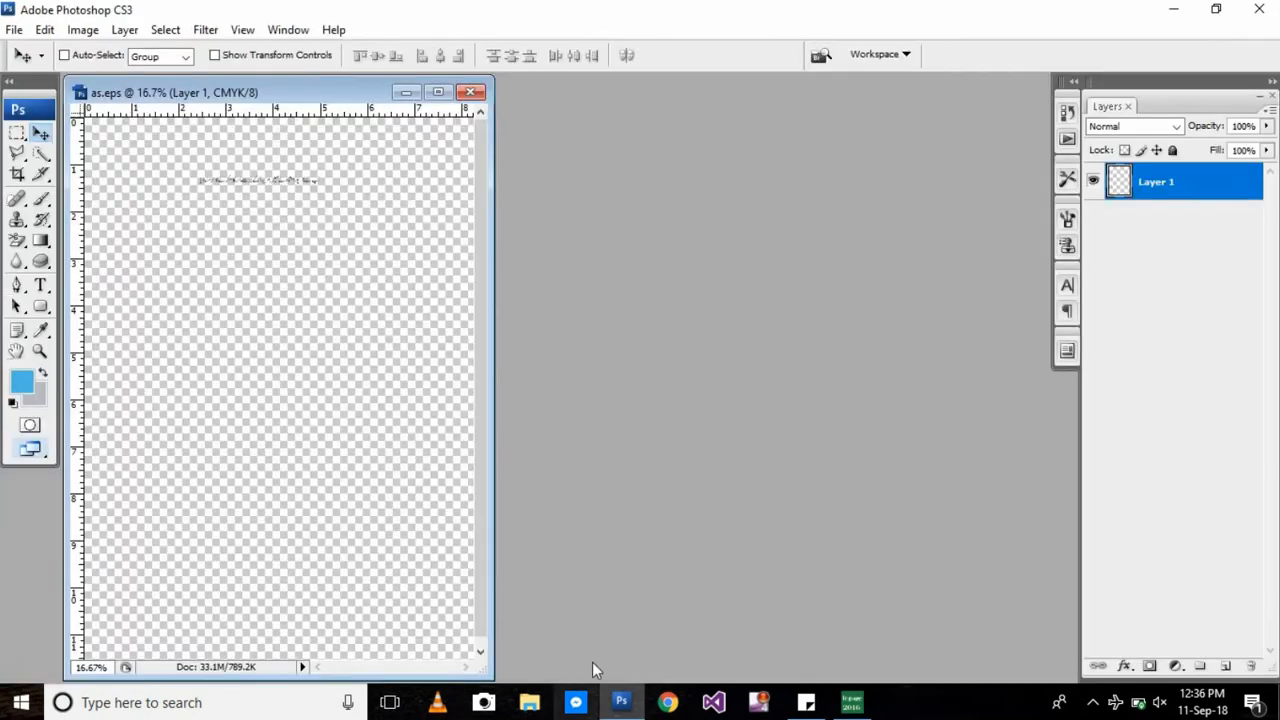
click(14, 29)
click(35, 63)
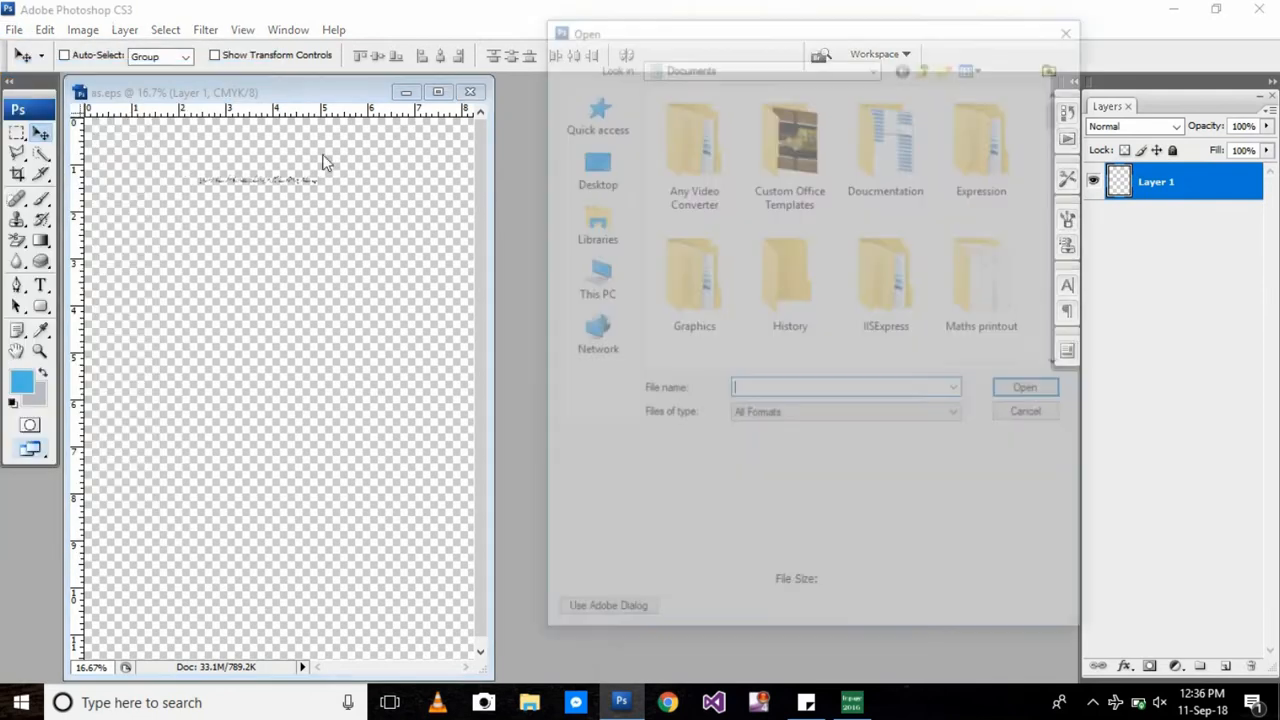
click(771, 270)
text(as)
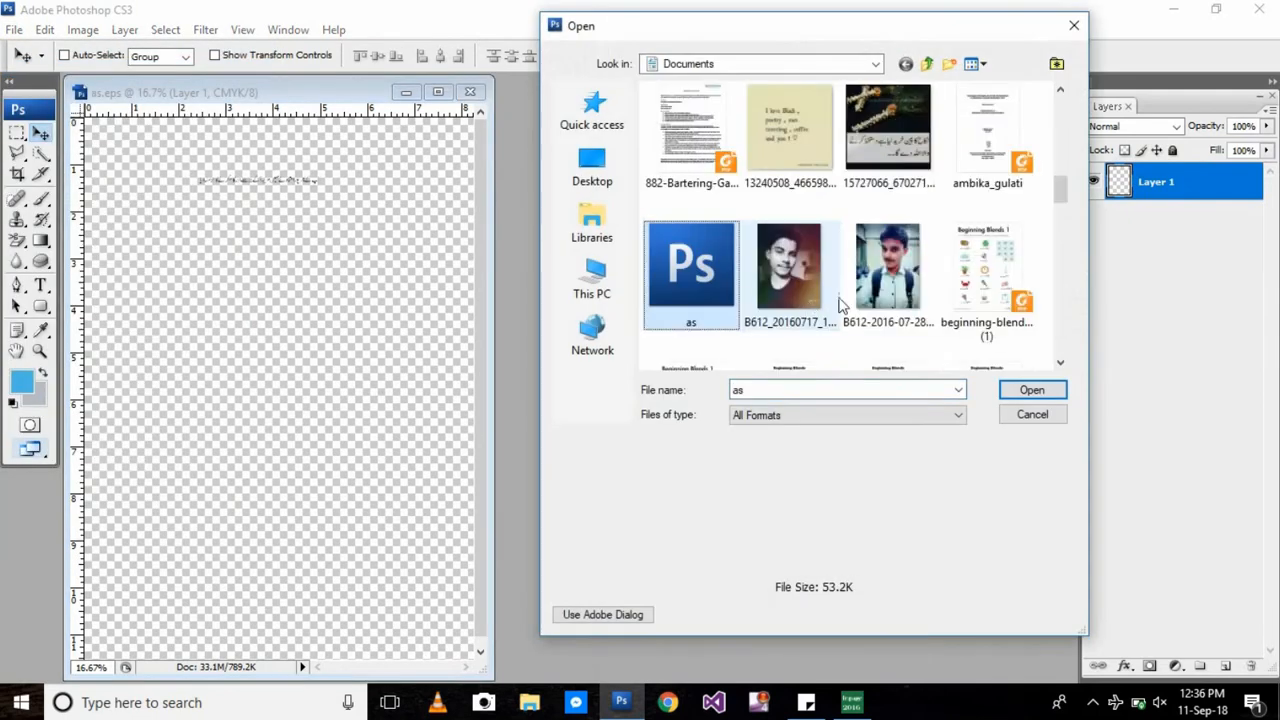
click(1055, 392)
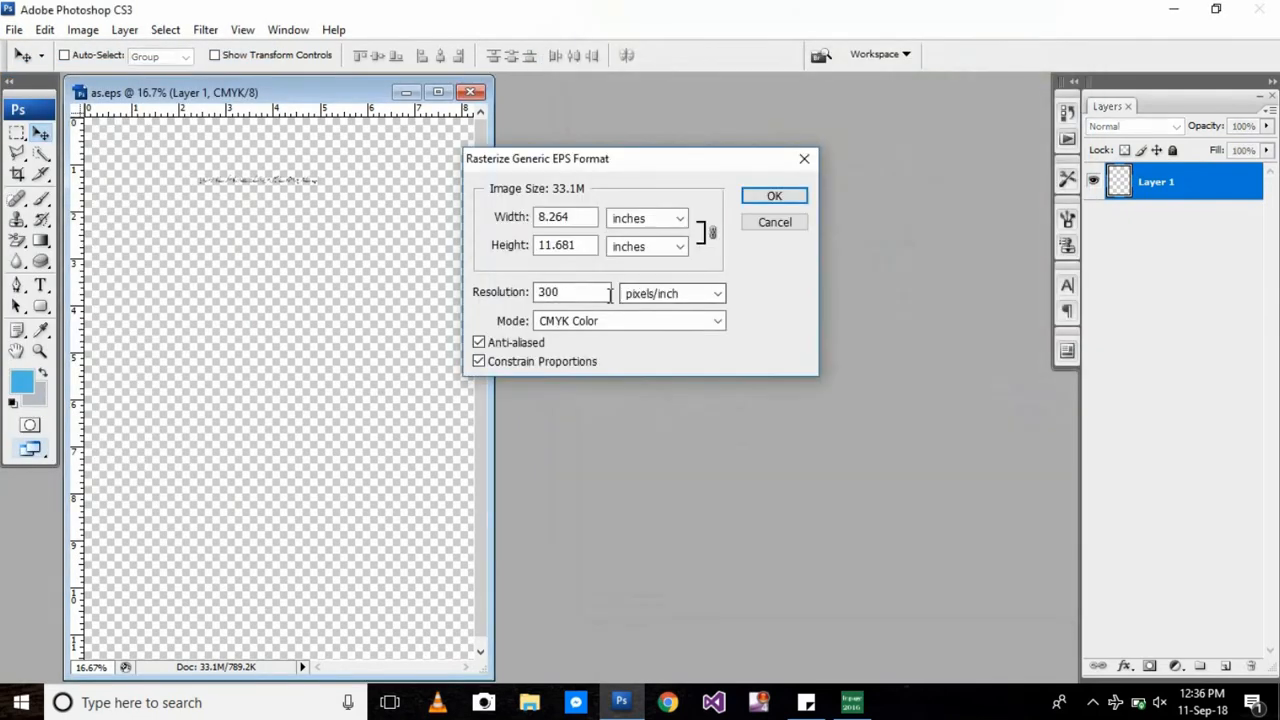
click(509, 297)
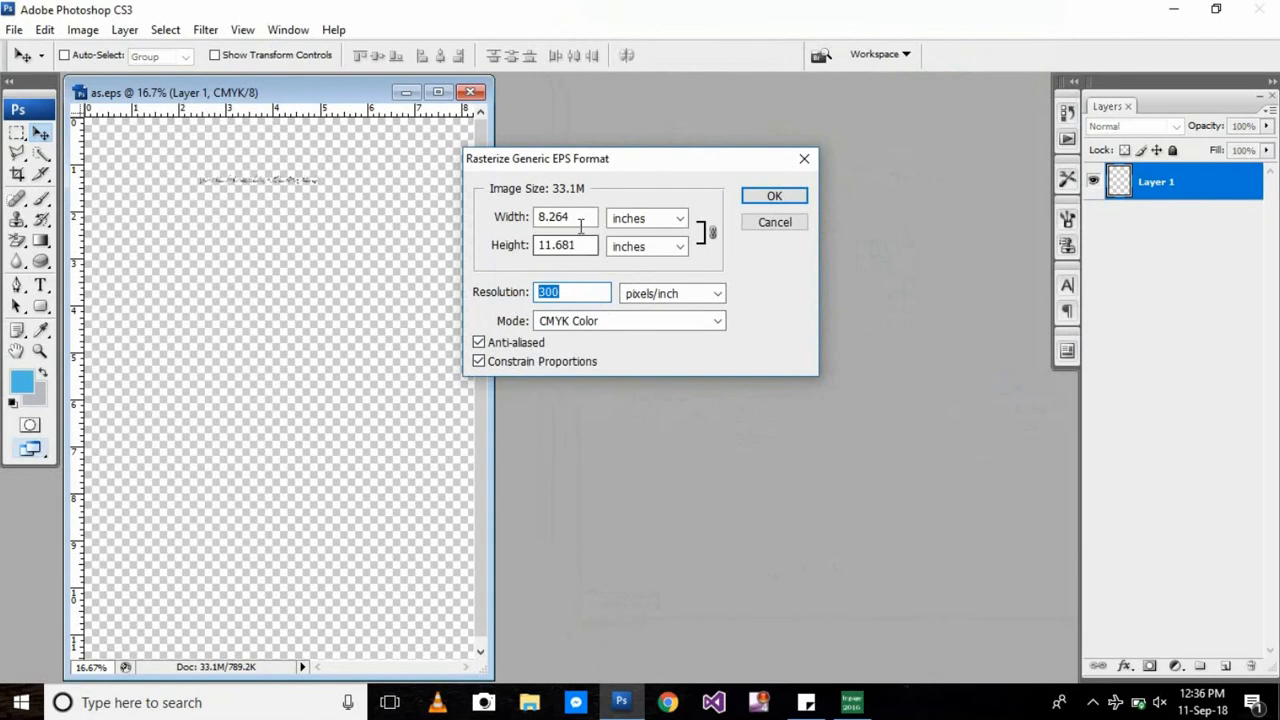
text(200)
click(774, 195)
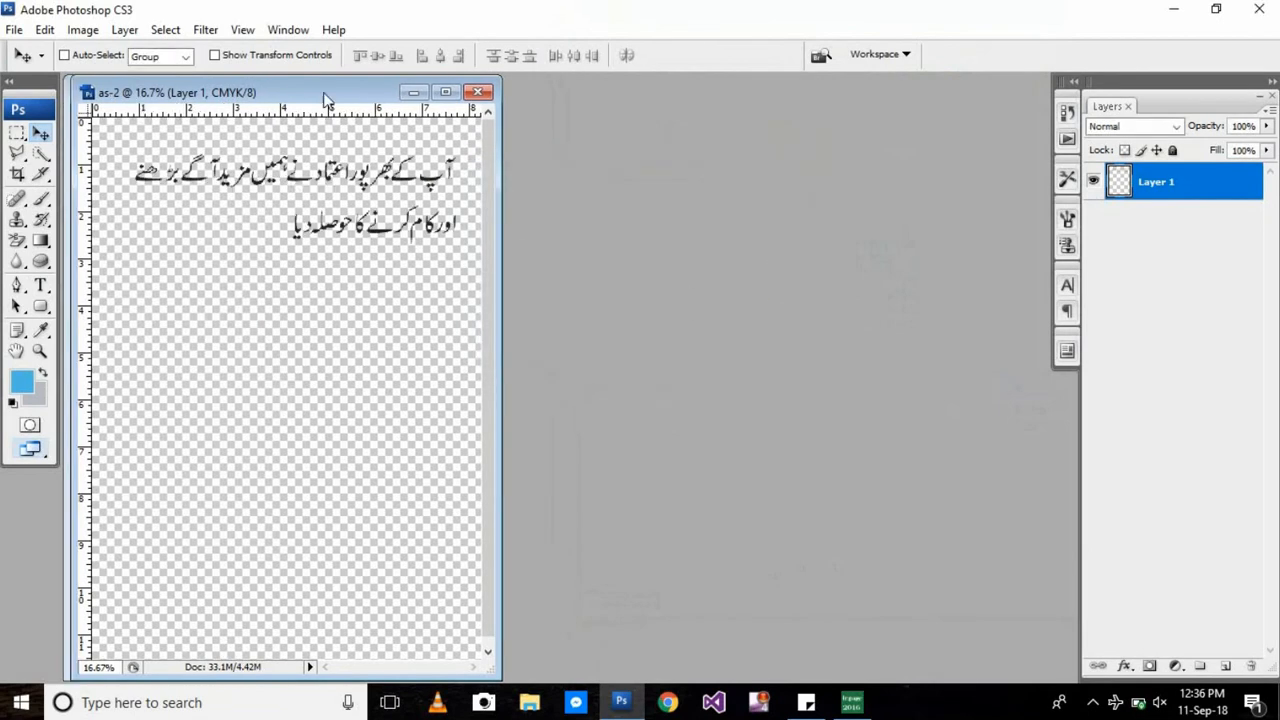
Step: Close the older as.eps document without saving and move the enlarged Urdu text in the as-2 document slightly down
drag(325, 100, 802, 108)
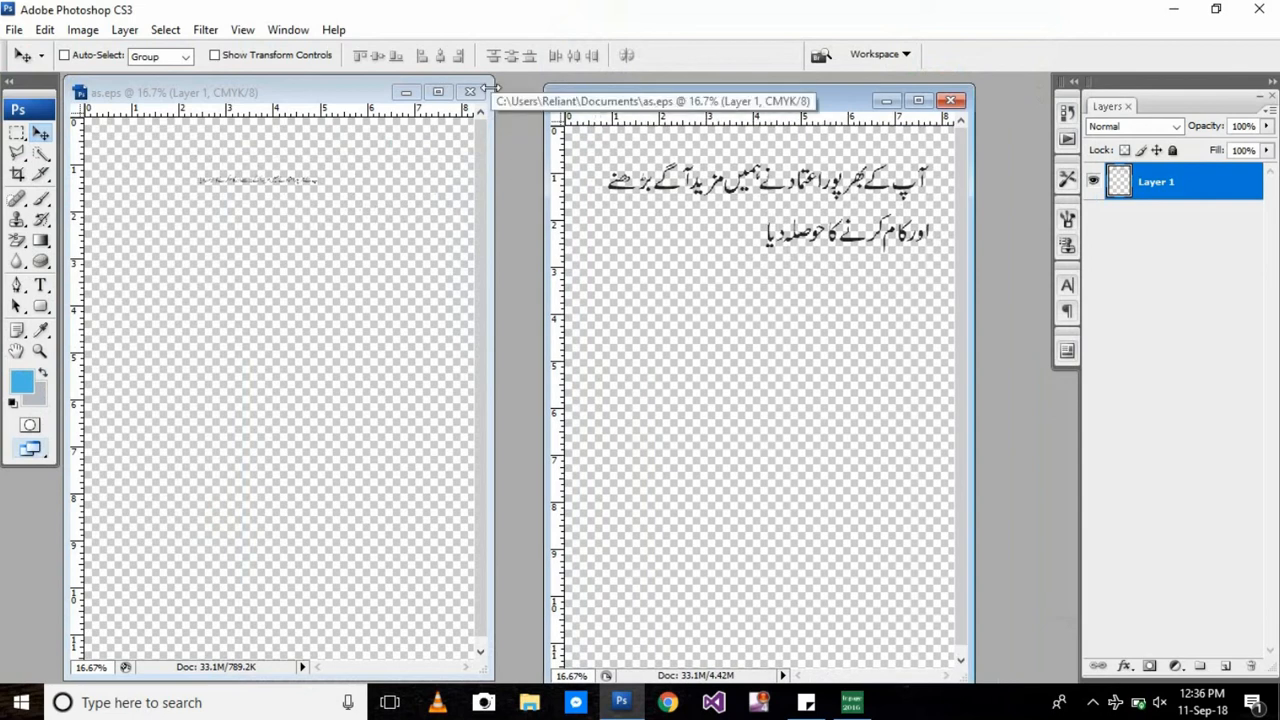
key(alt+Tab)
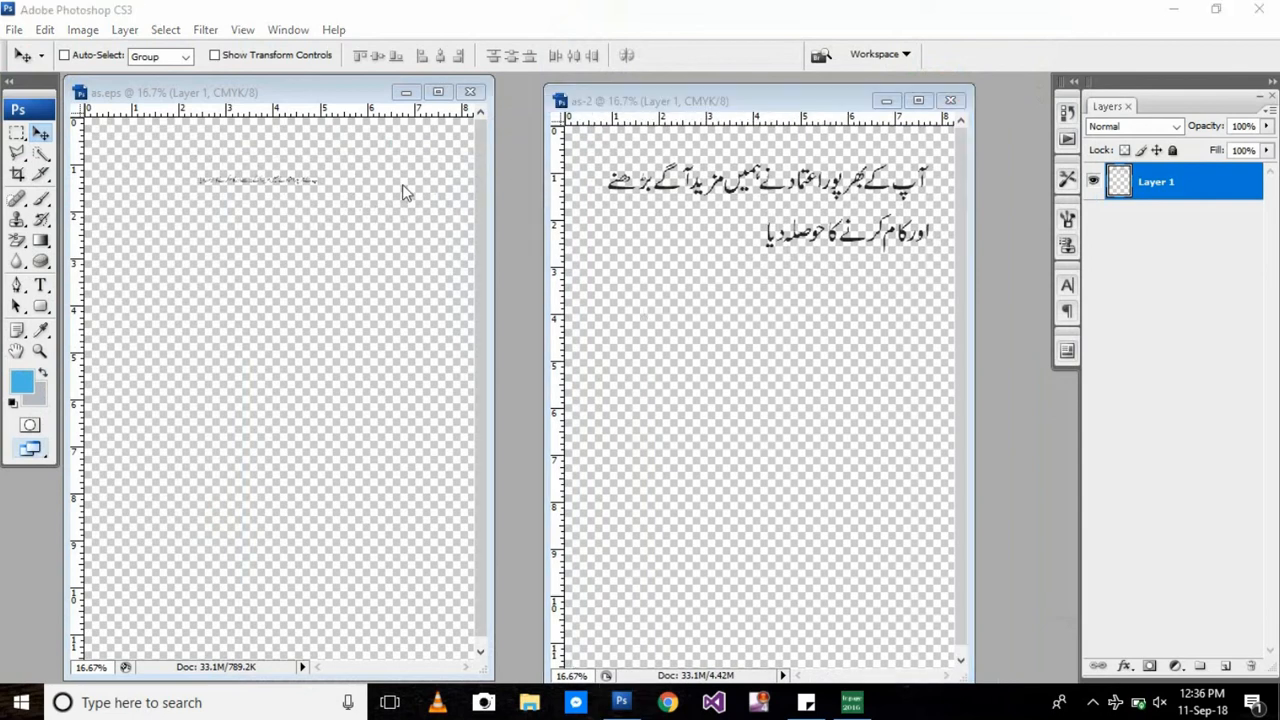
click(470, 92)
click(644, 283)
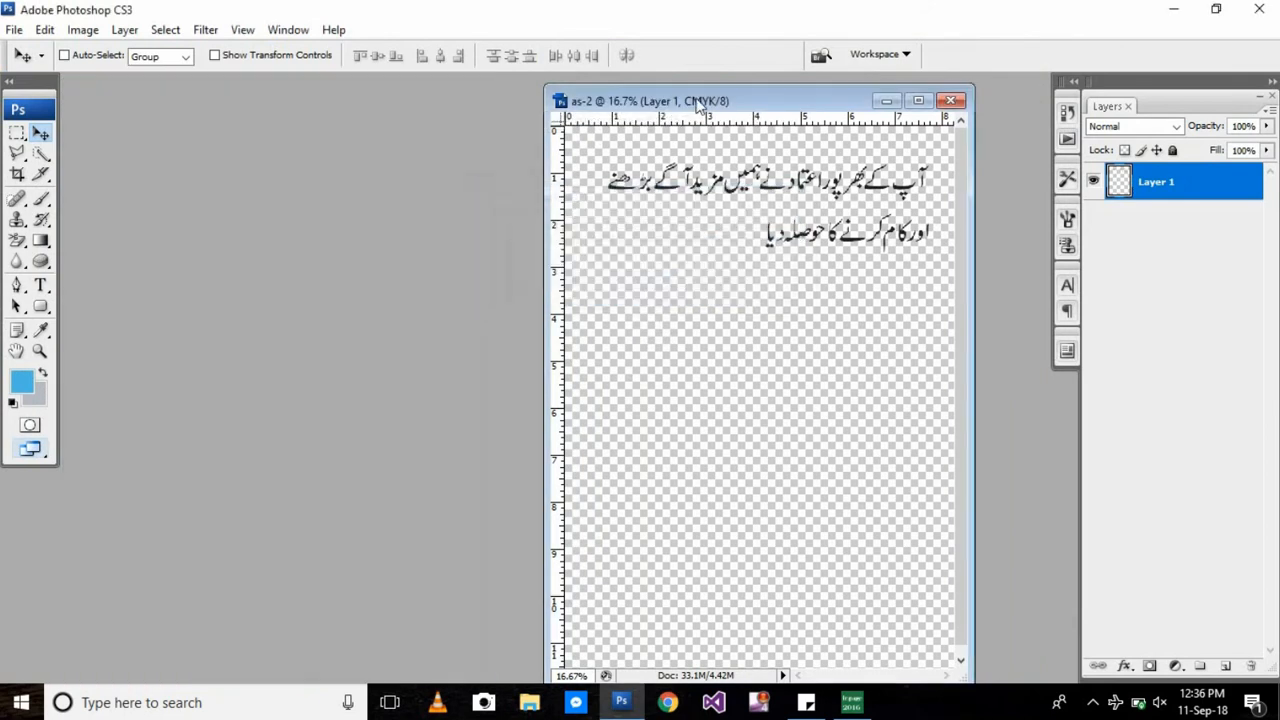
drag(697, 101, 252, 100)
drag(275, 220, 249, 257)
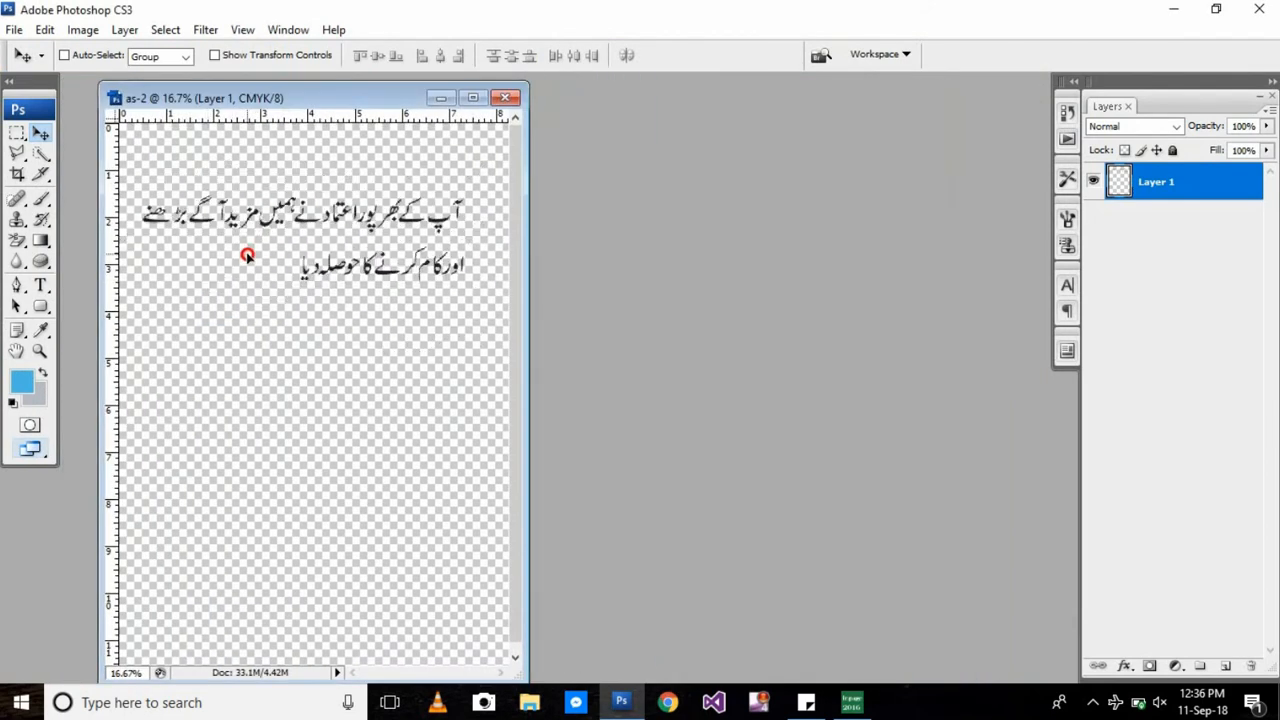
Step: Create a new document 5 inches wide and 3 inches high at 300 pixels/inch, in RGB Color with a white background
click(14, 29)
click(30, 52)
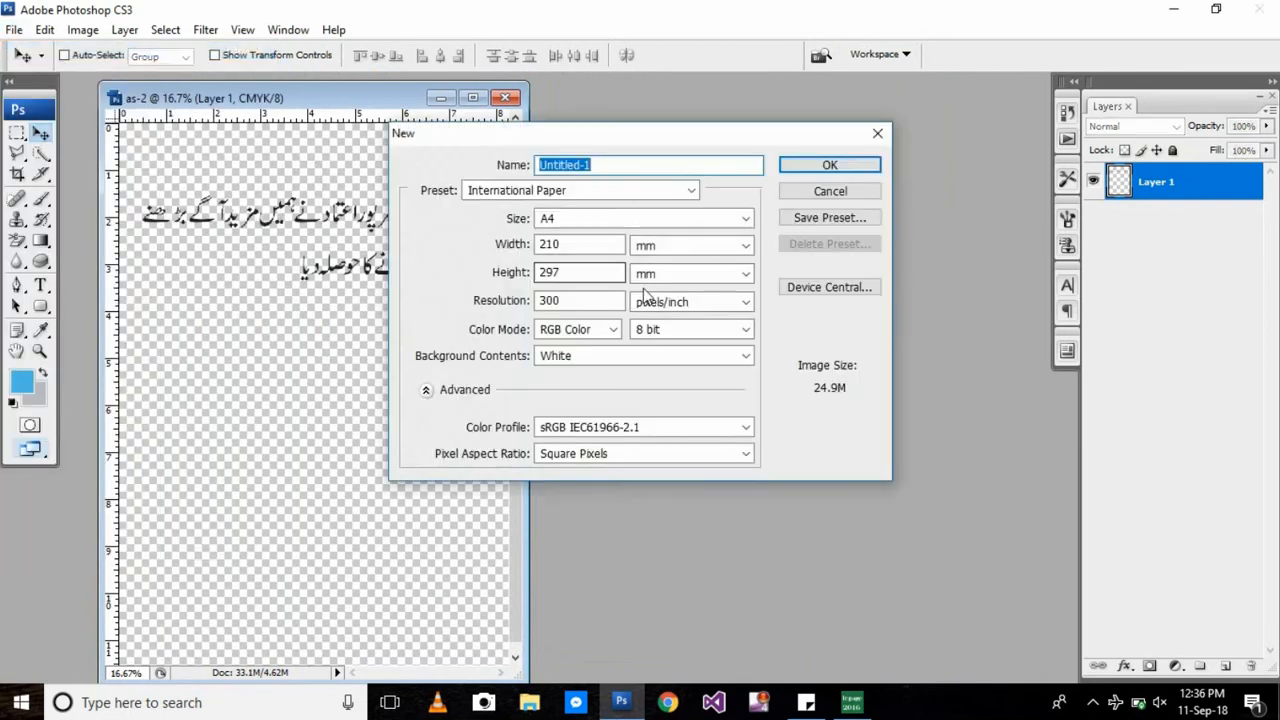
click(640, 218)
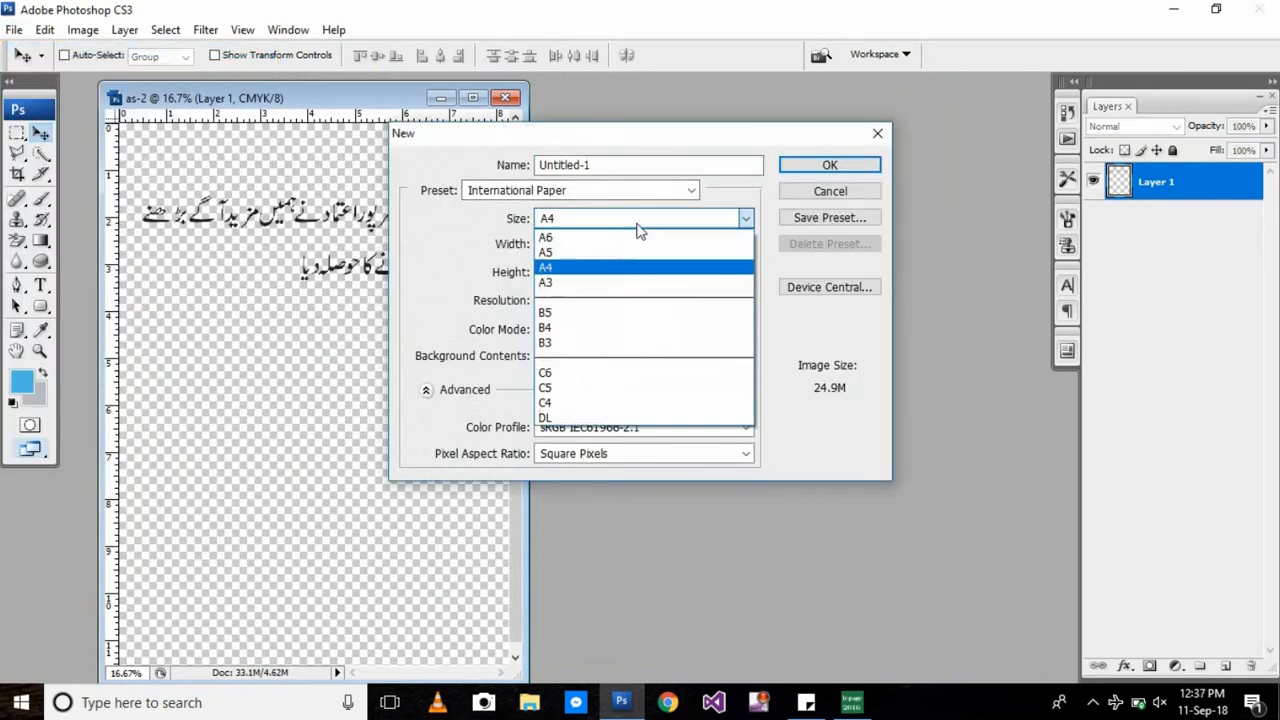
click(640, 226)
click(645, 245)
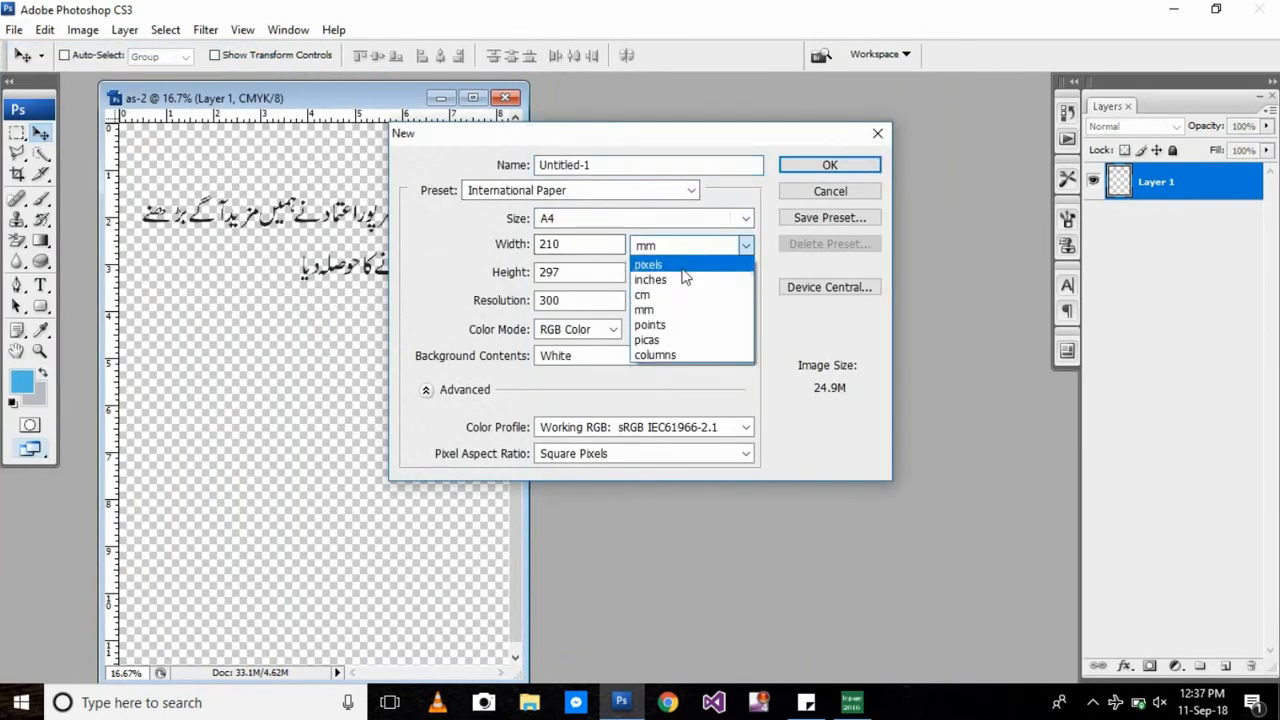
click(651, 277)
double_click(564, 244)
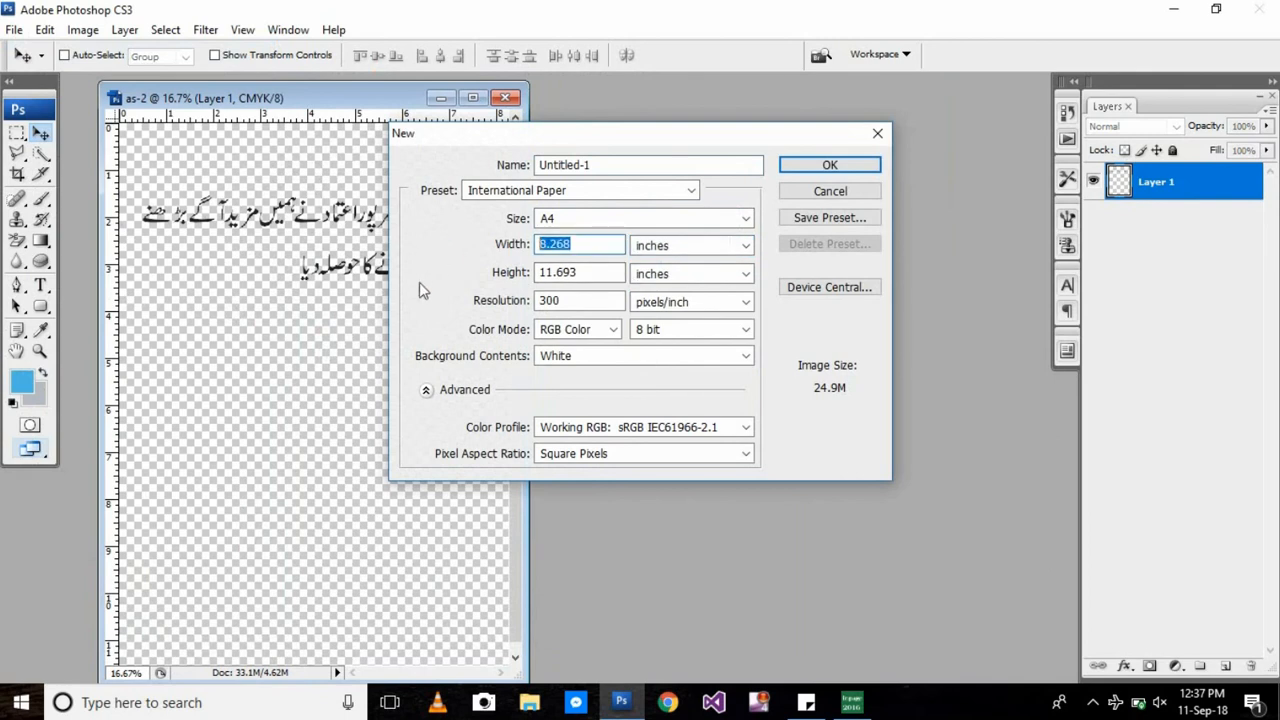
text(5)
double_click(600, 270)
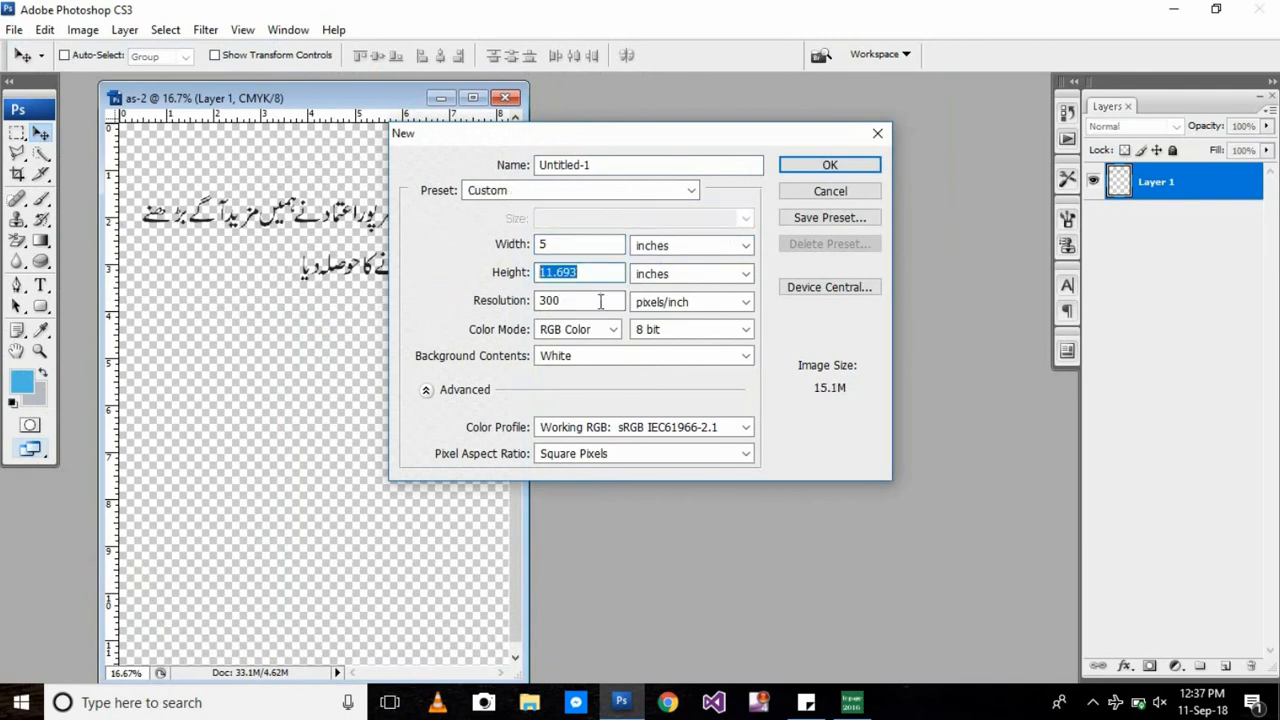
text(6)
key(BackSpace)
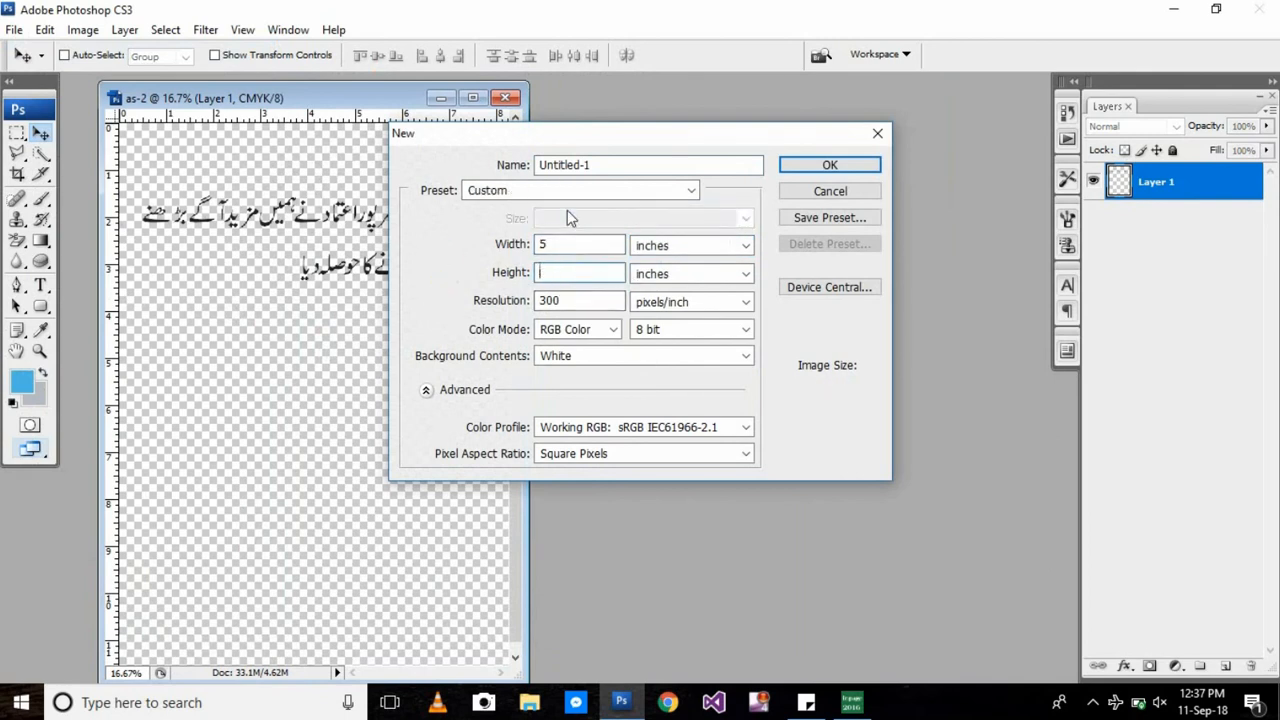
text(3)
click(829, 164)
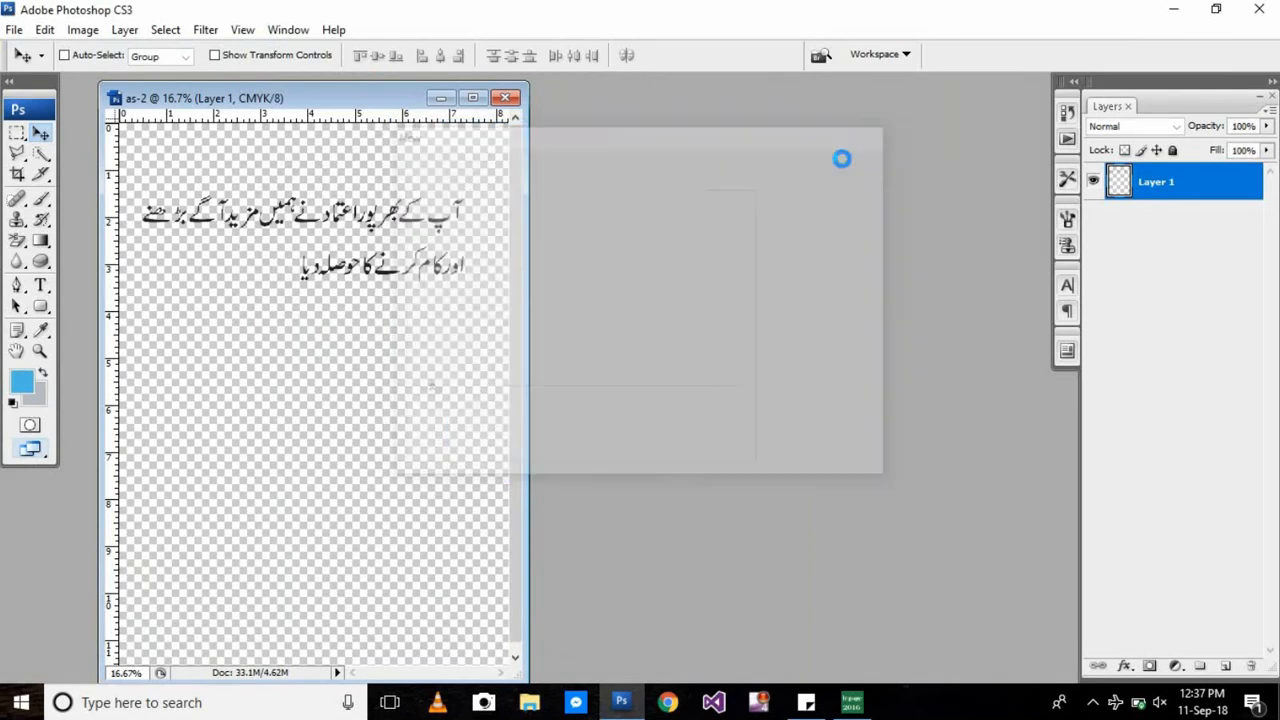
Step: Copy the Urdu text layer from the as-2 document into the new document and shift it over the canvas in a maximized window
drag(334, 106, 558, 205)
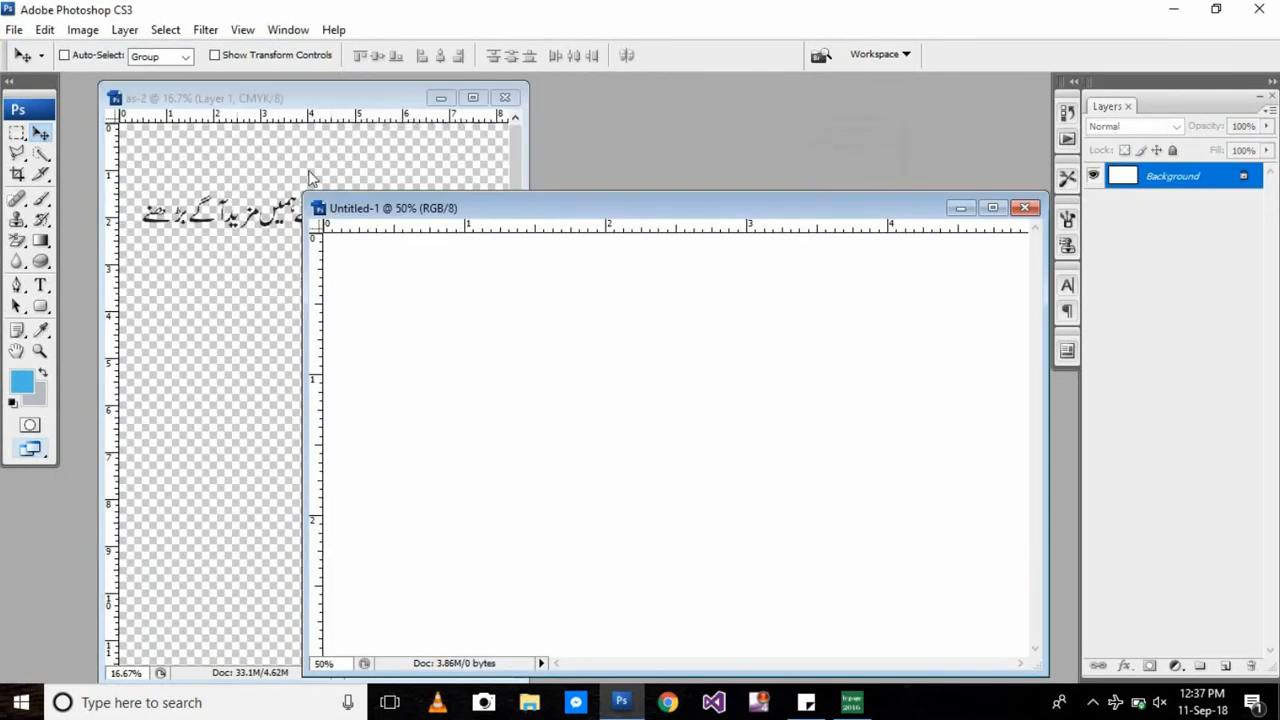
drag(255, 186, 726, 288)
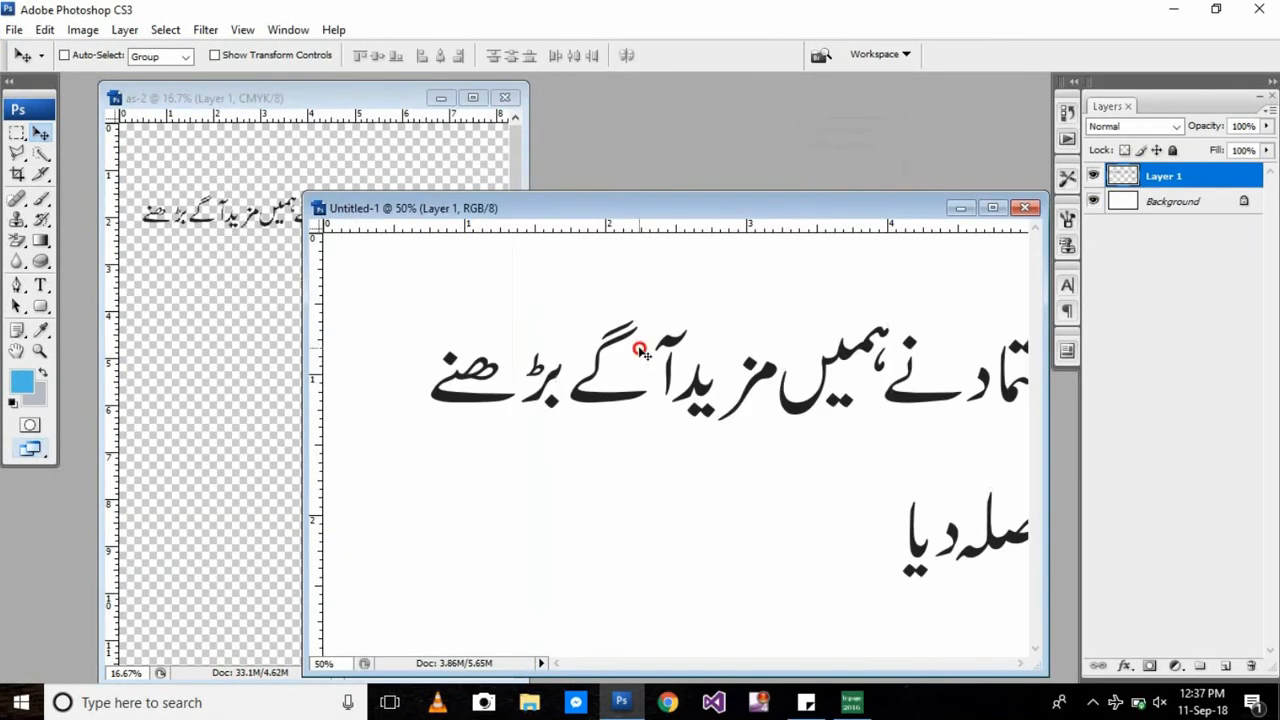
drag(641, 350, 571, 336)
click(1005, 211)
drag(929, 403, 559, 378)
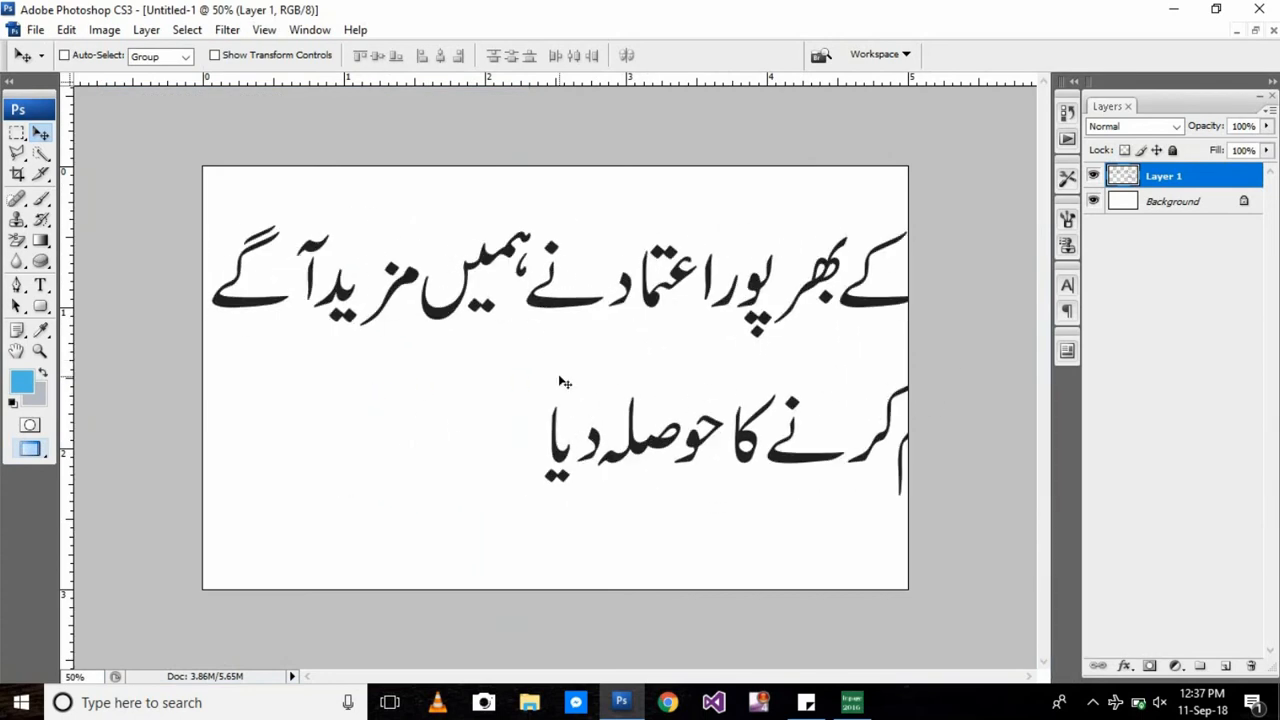
Step: Scale the Urdu text layer down proportionally to fit within the canvas and place it in the canvas's upper half
key(ctrl+t)
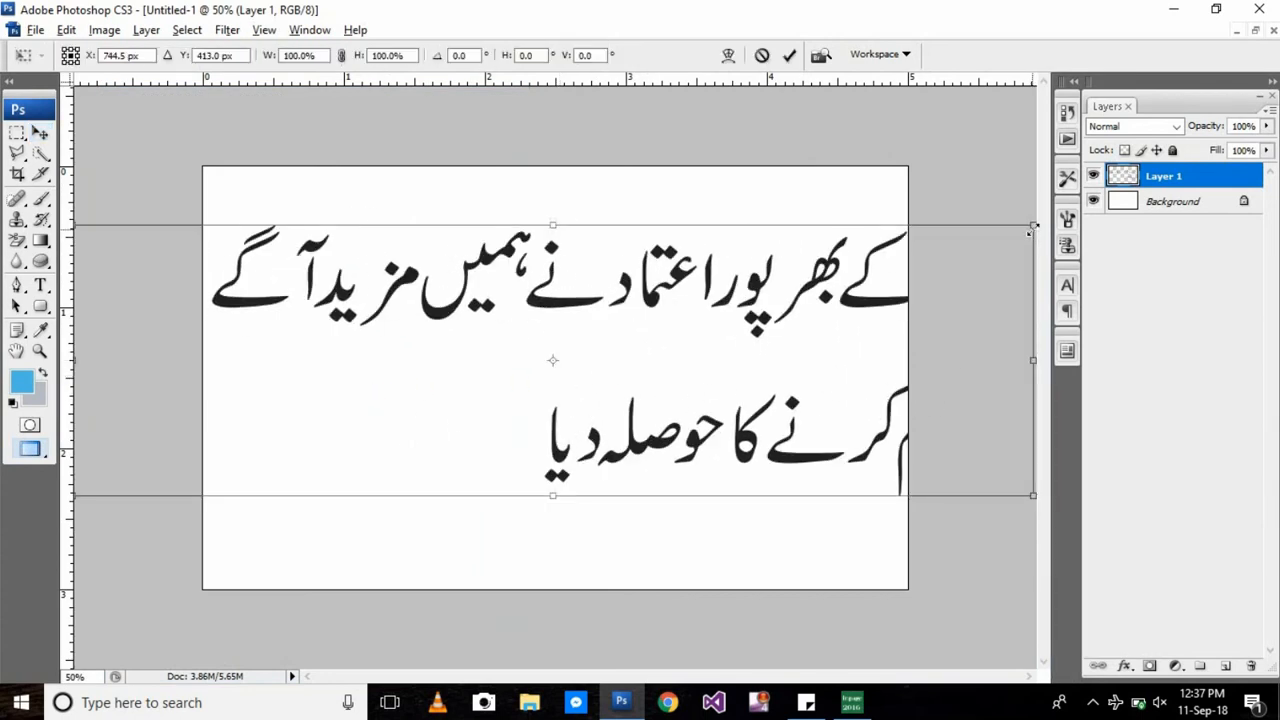
drag(1030, 237, 826, 322)
drag(702, 358, 722, 307)
key(Return)
Step: Apply a red Color Overlay layer style to the Urdu text layer, with Normal blend mode and 100% opacity
click(1144, 666)
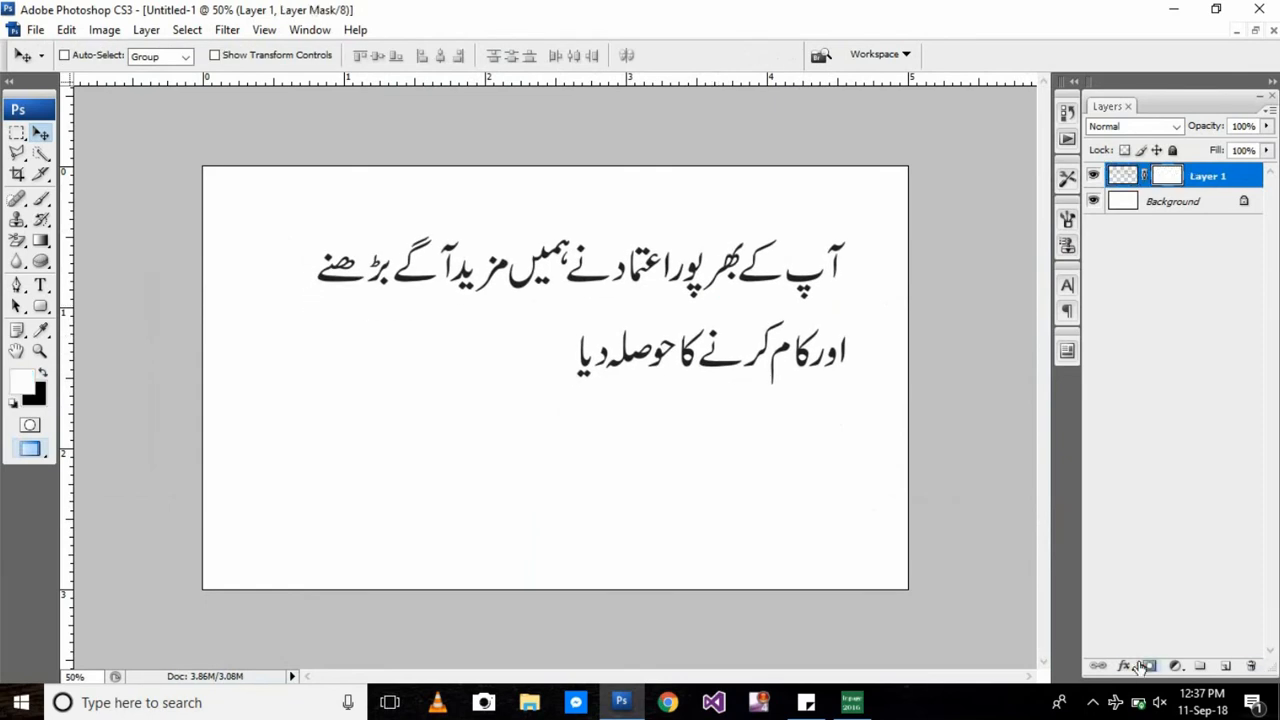
key(ctrl+z)
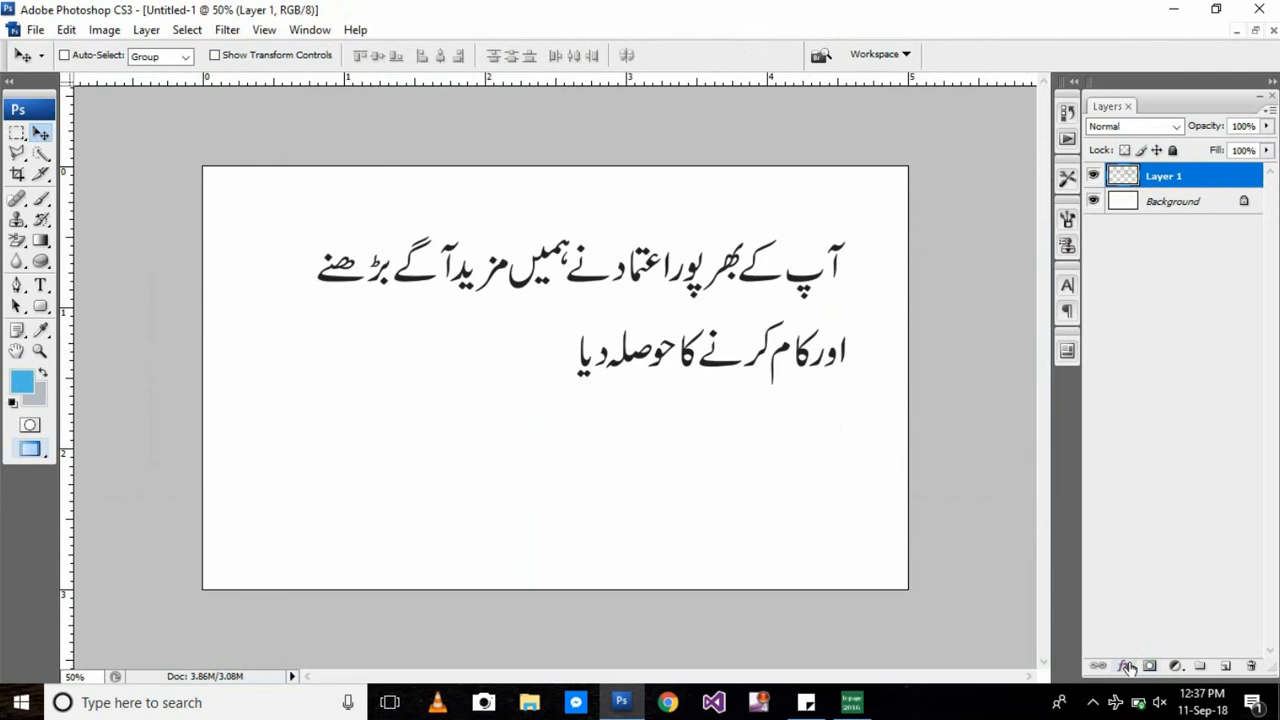
click(1124, 666)
click(1165, 587)
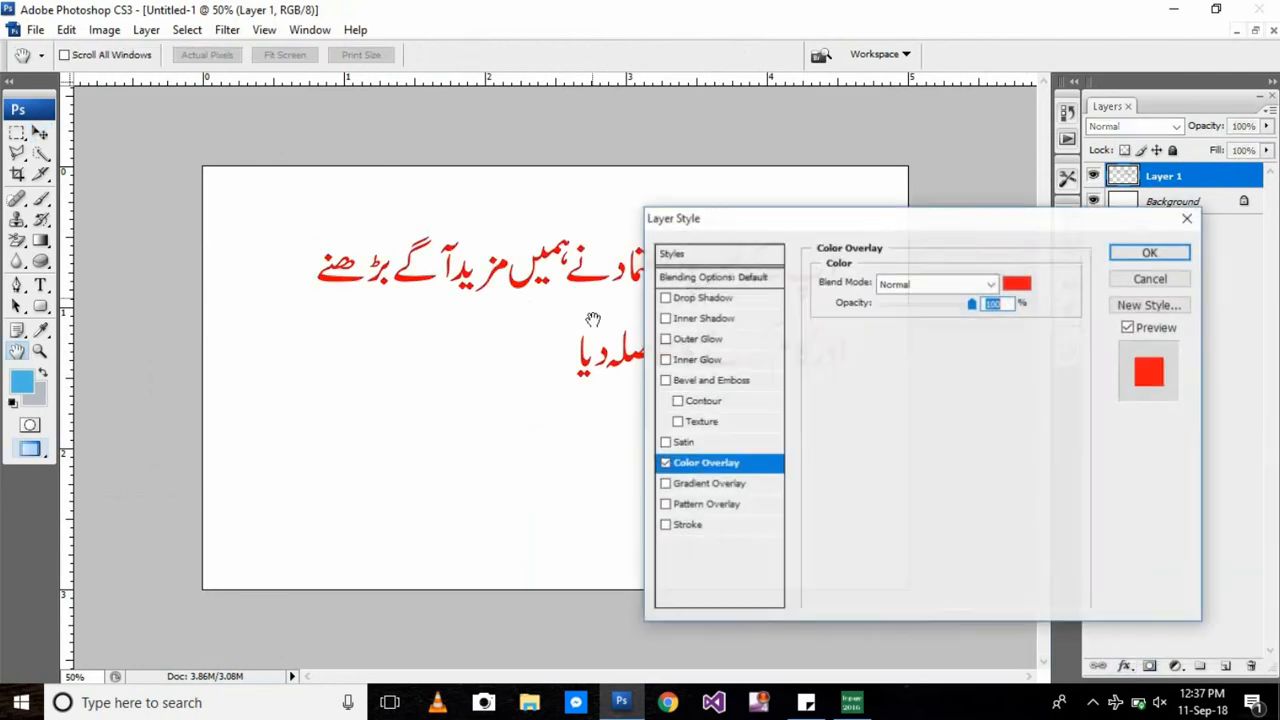
drag(672, 218, 794, 231)
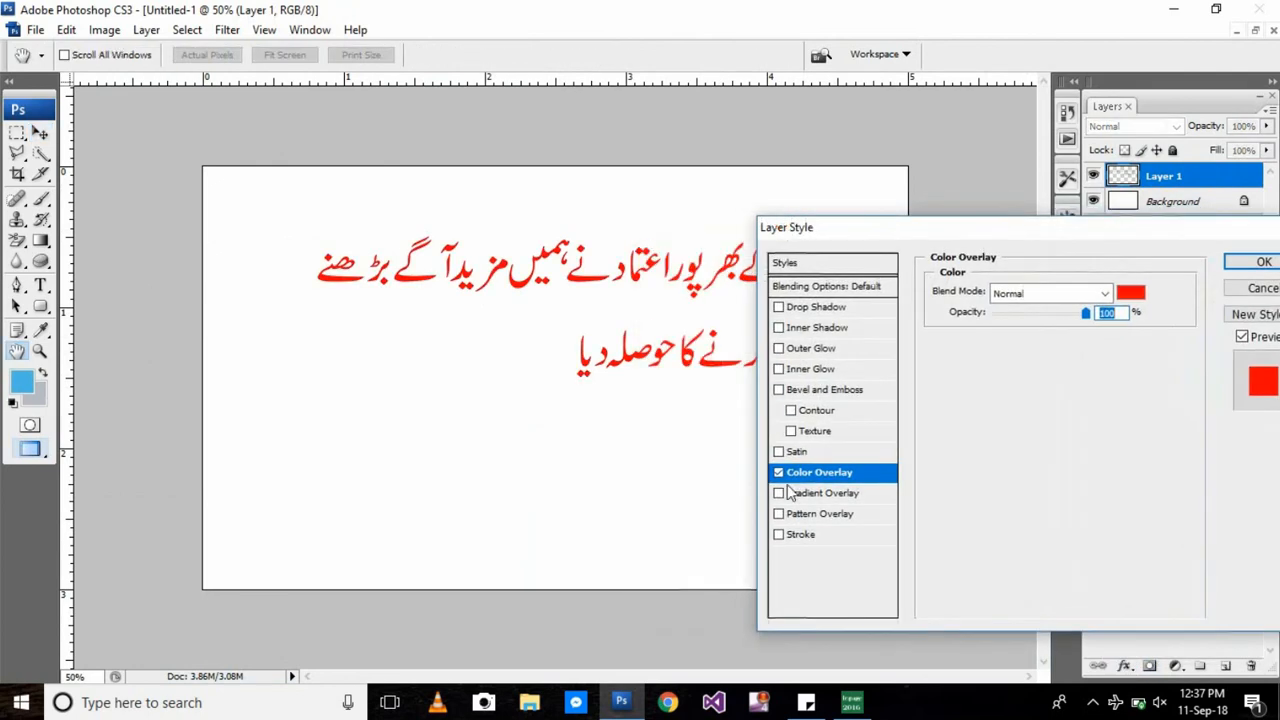
click(1262, 261)
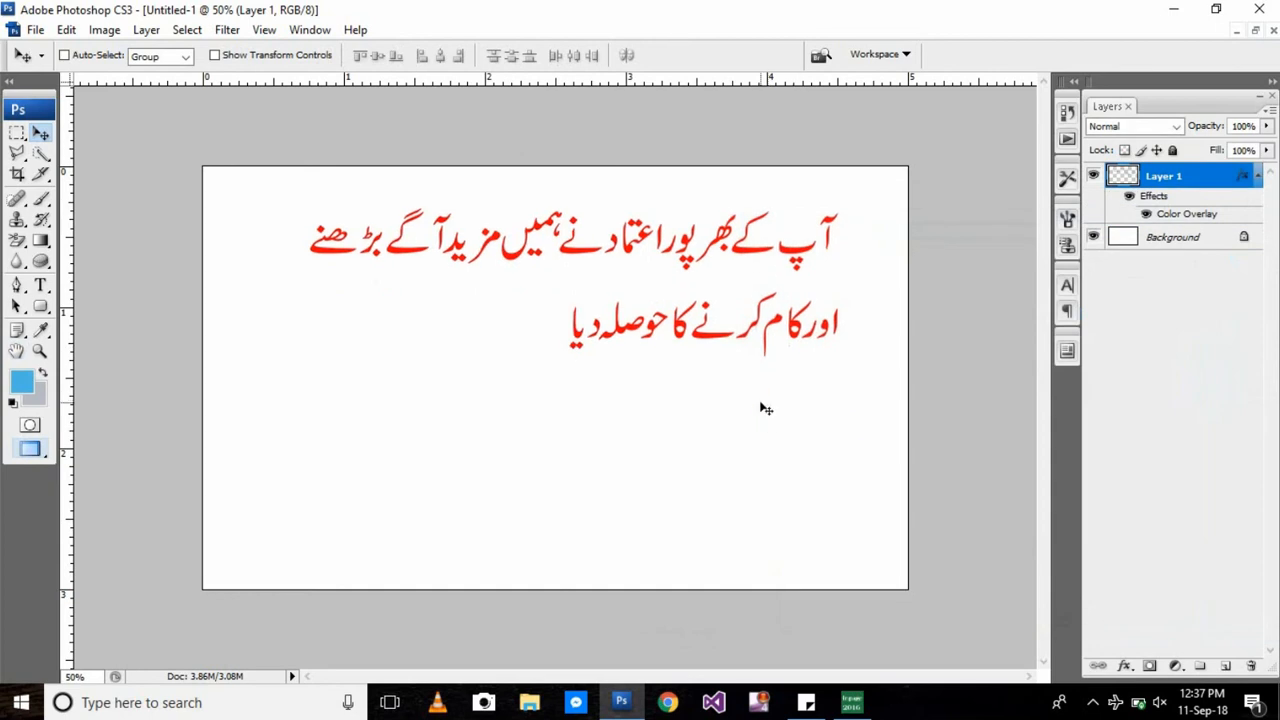
Step: Select the second line of Urdu text with a rectangular marquee, move it down toward the canvas's horizontal middle, and deselect it
key(m)
drag(563, 279, 878, 377)
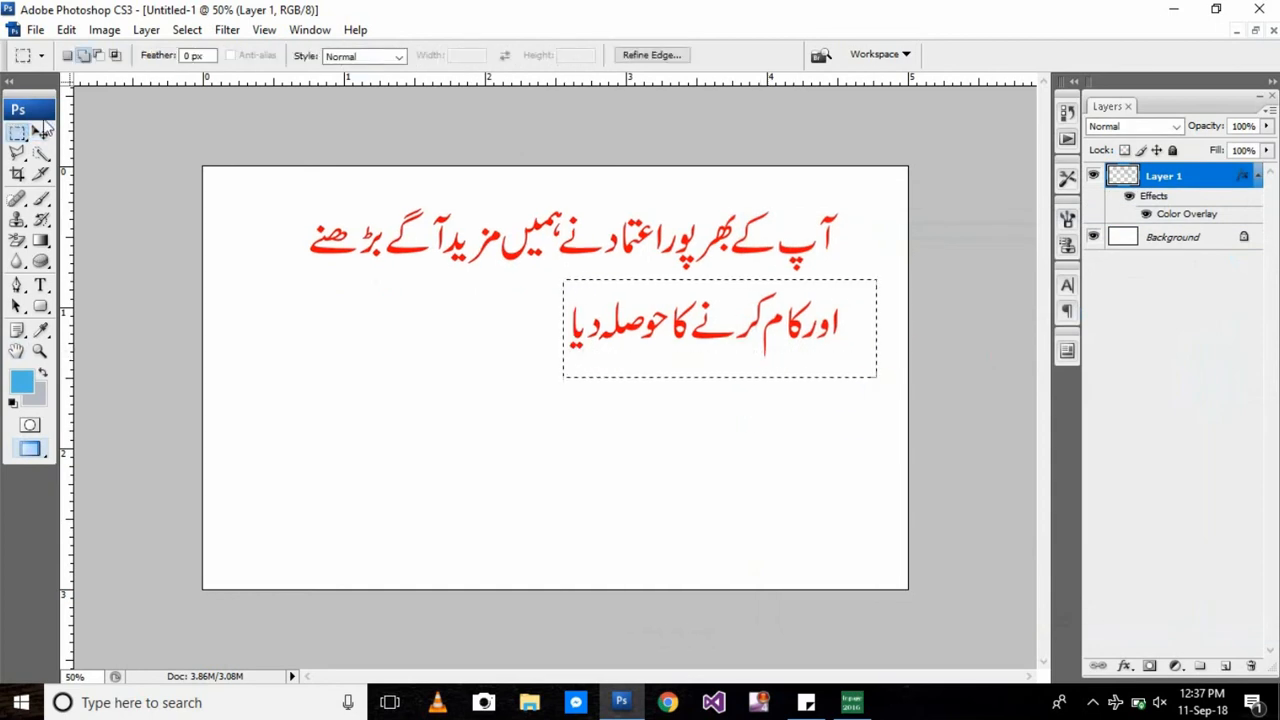
key(v)
drag(793, 342, 638, 450)
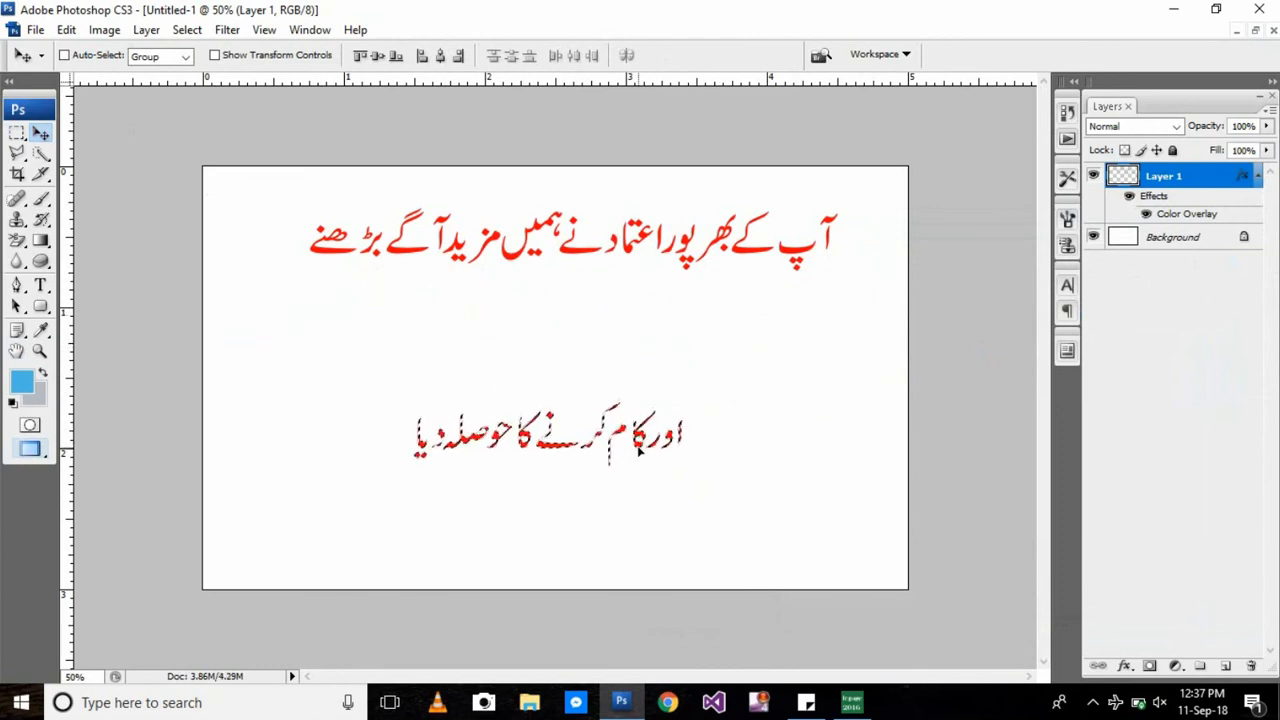
key(ctrl+d)
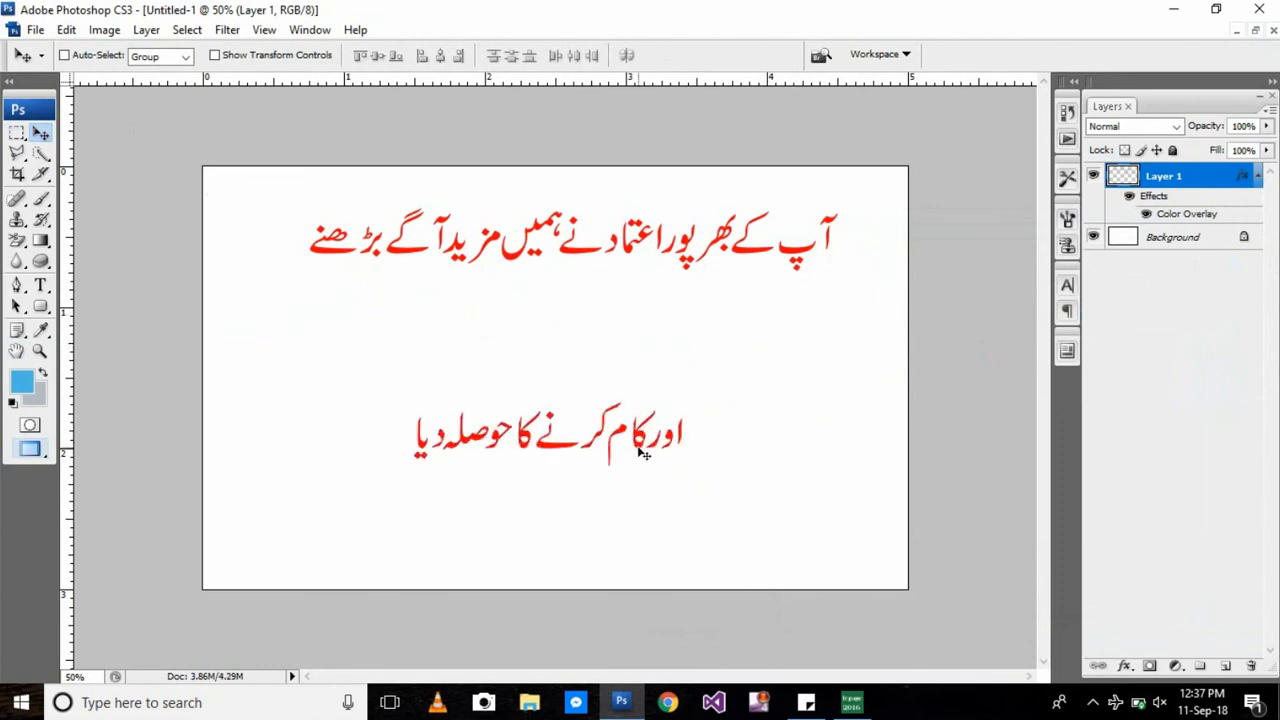